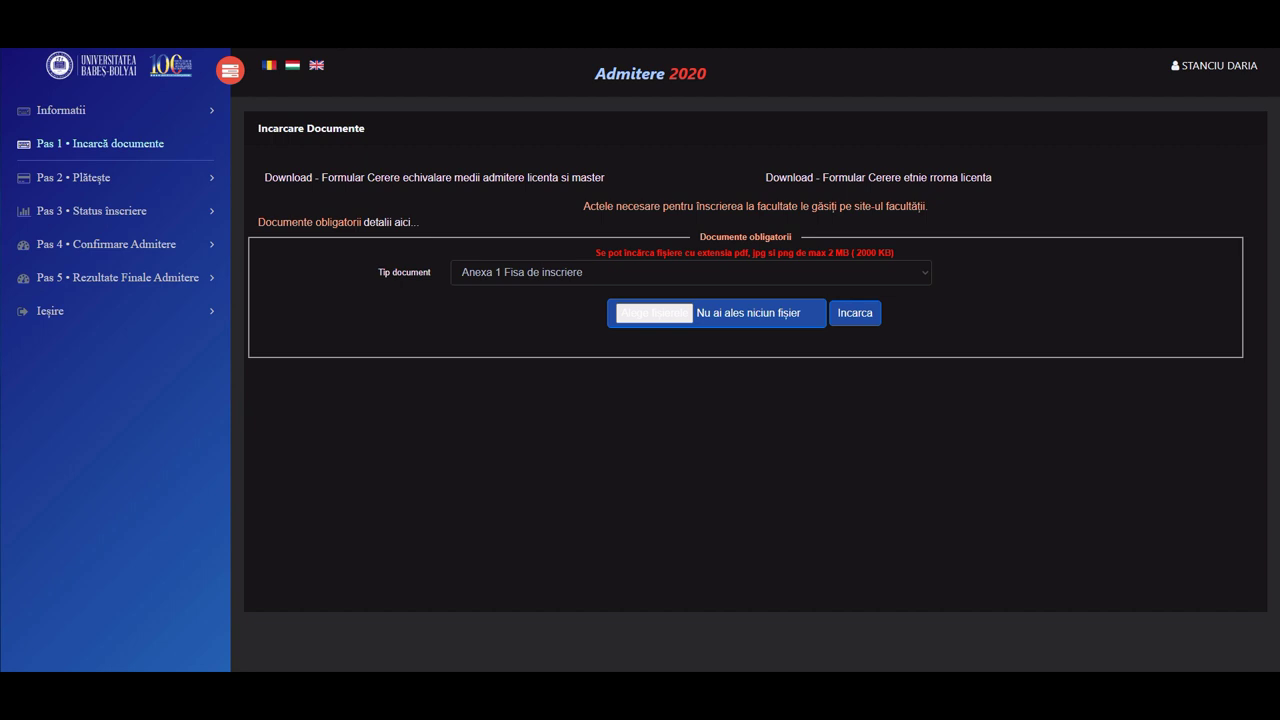
- Show the detailed list of mandatory documents required for the faculty enrolment
left_click_drag(583, 206, 928, 206)
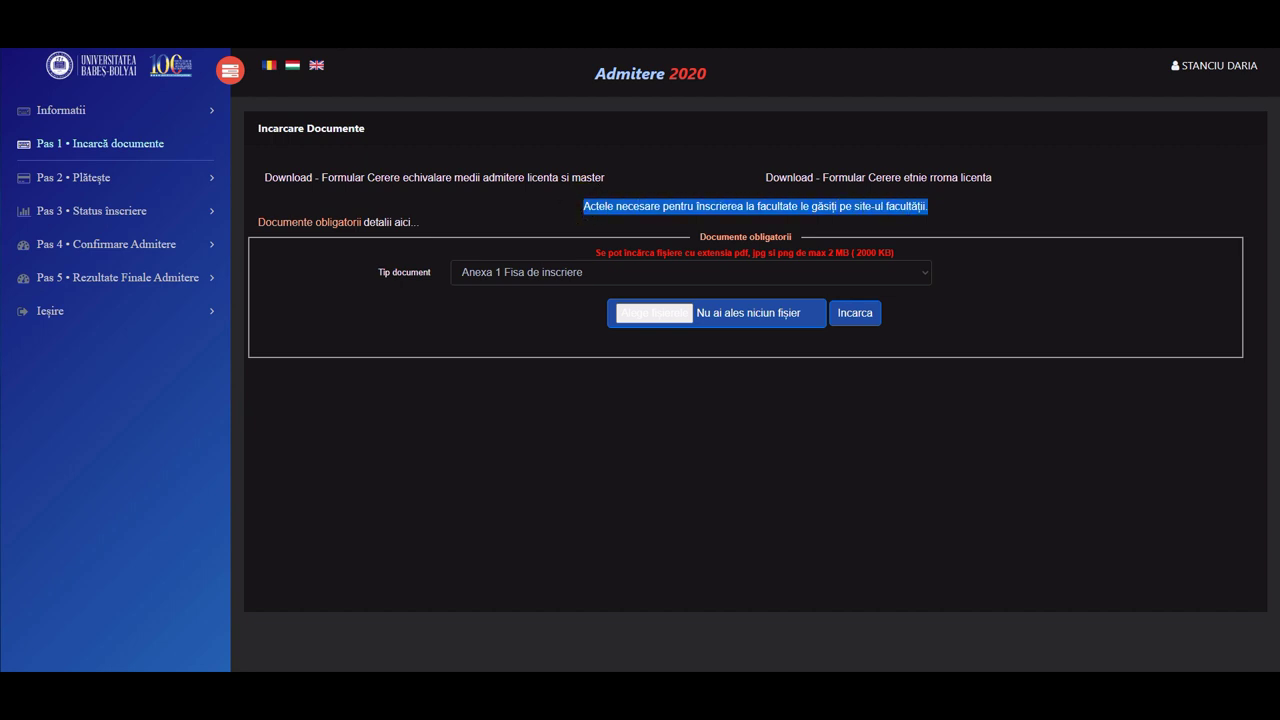
left_click(428, 218)
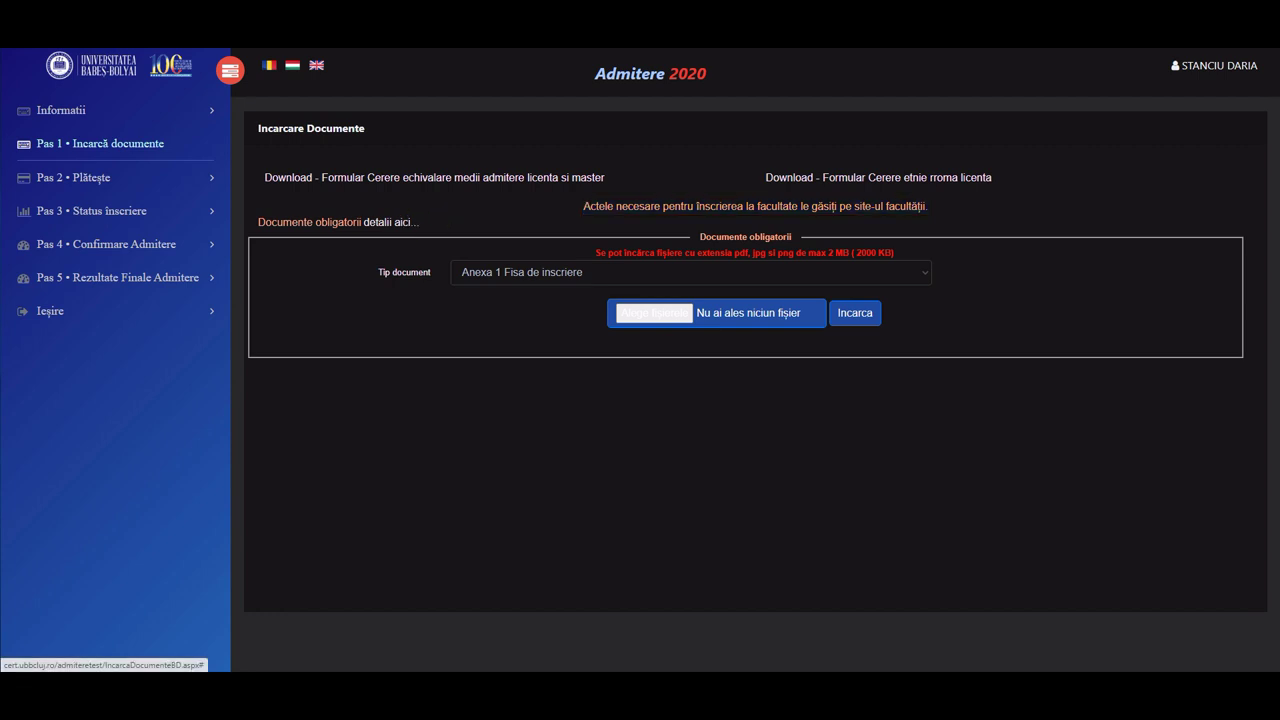
left_click(400, 222)
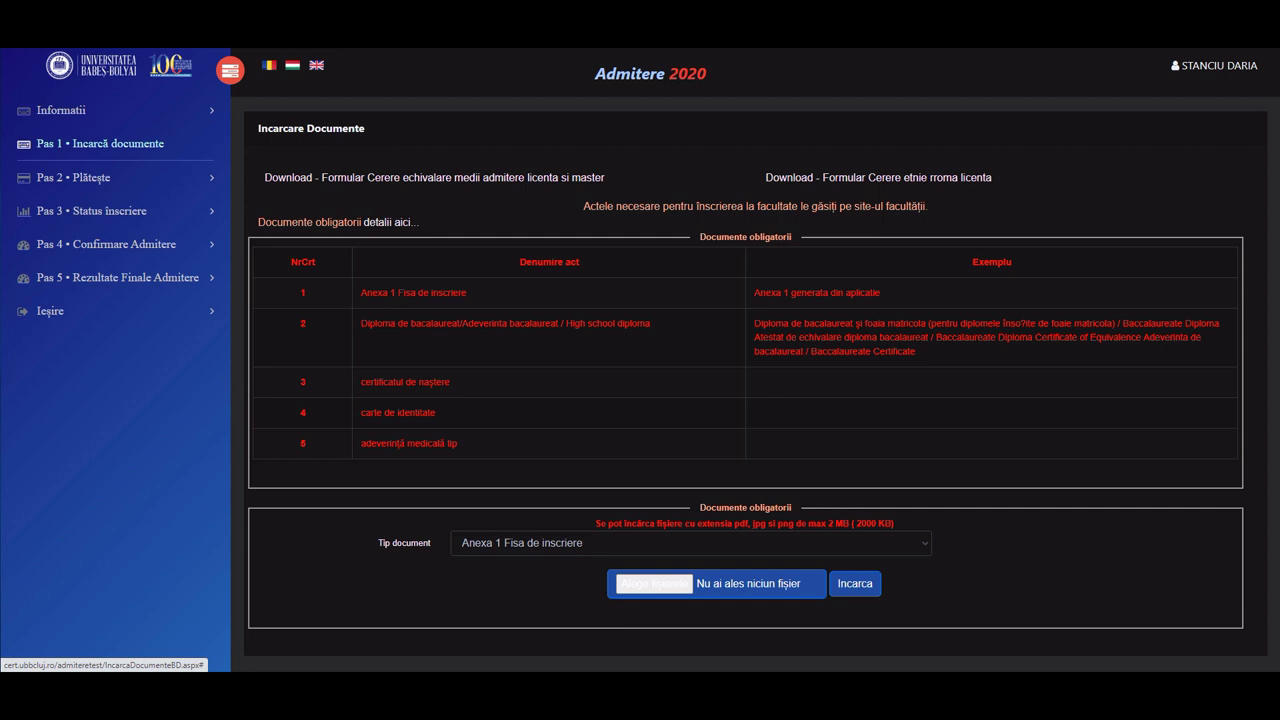
- Upload the Anexa1 PDF from the folder "ACTE pentru Înscrierea la UBB" as document type Anexa 1 Fisa de inscriere
left_click(654, 583)
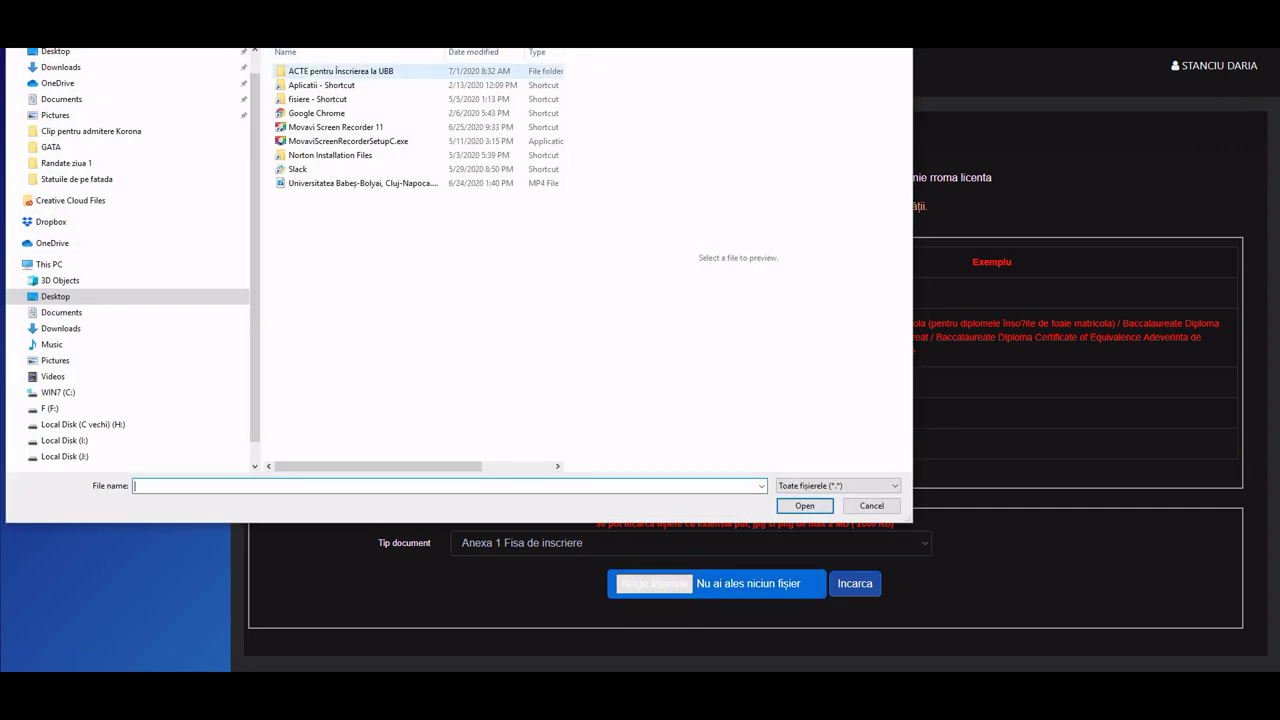
double_click(340, 71)
left_click(363, 99)
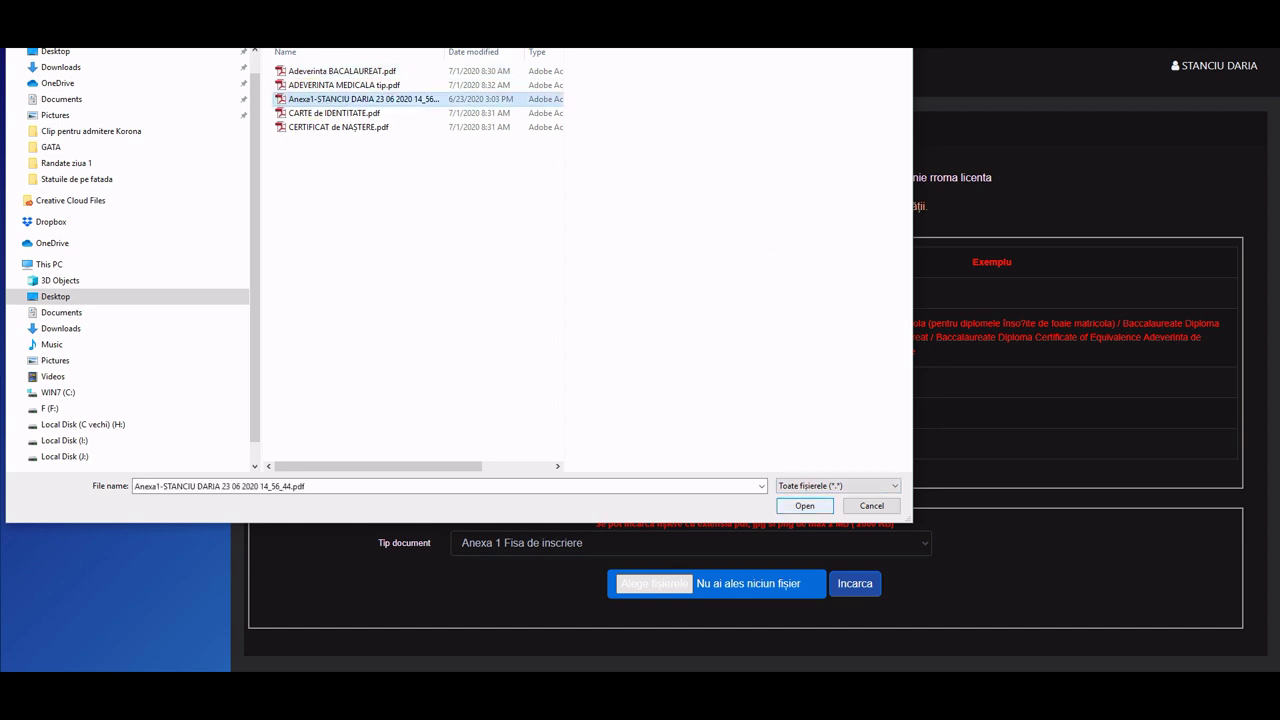
left_click(804, 505)
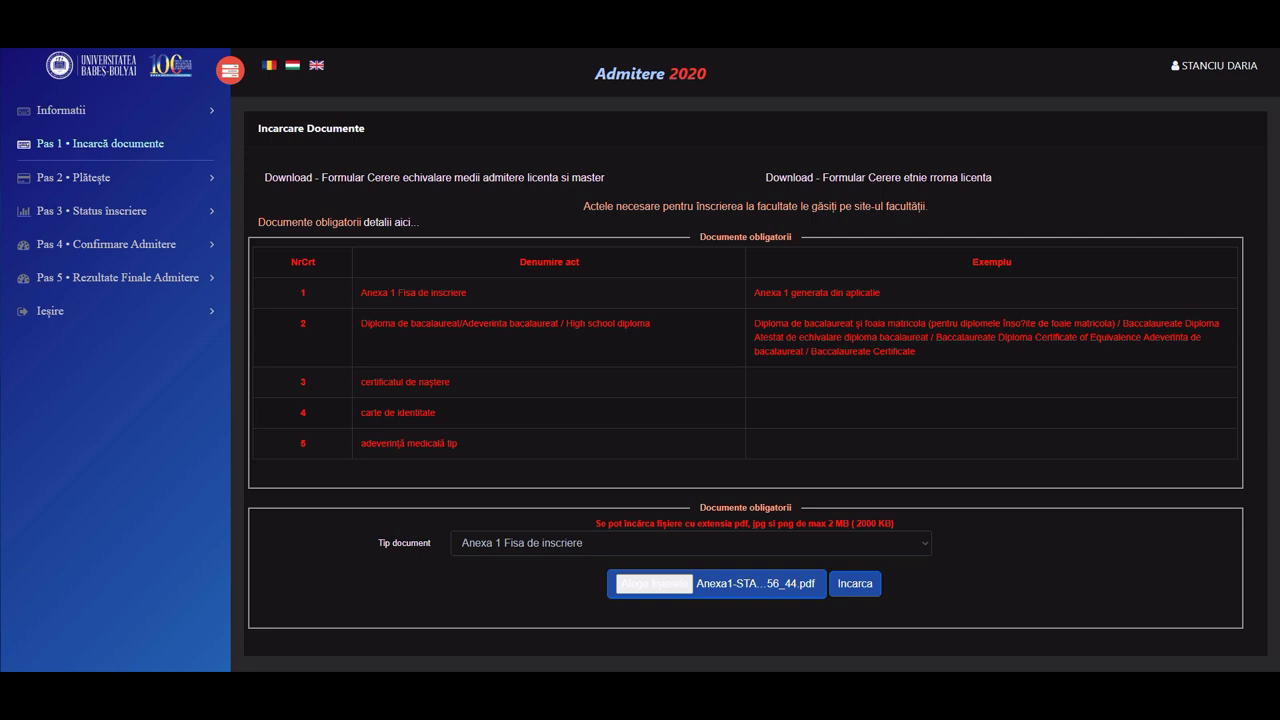
left_click(855, 583)
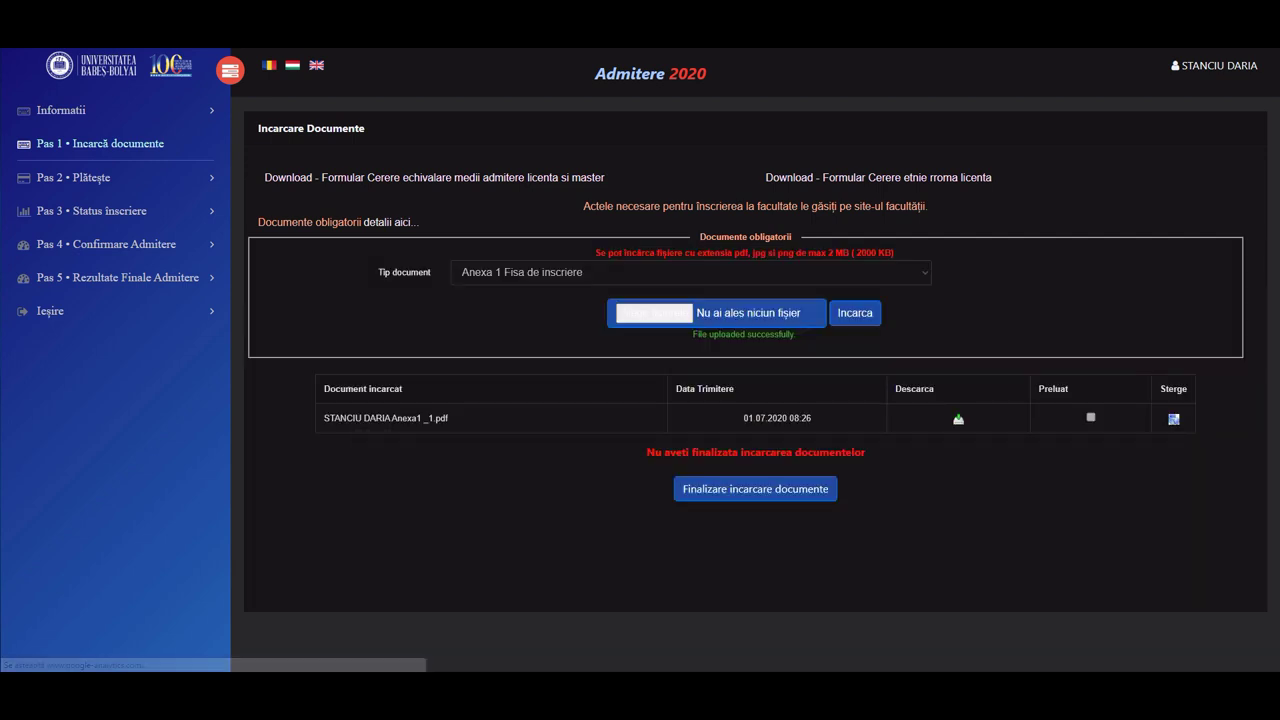
- Upload Adeverinta BACALAUREAT.pdf as document type Diploma de bacalaureat/Adeverinta bacalaureat / High school diploma
left_click(653, 313)
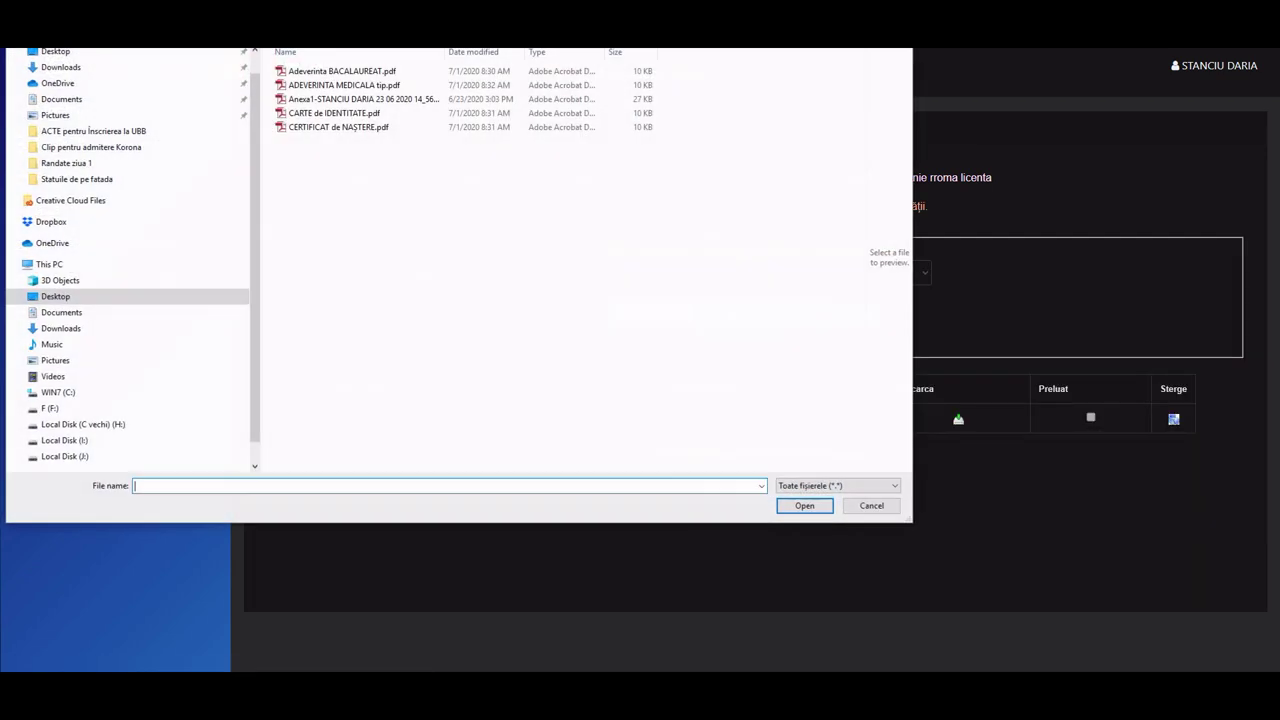
left_click(340, 71)
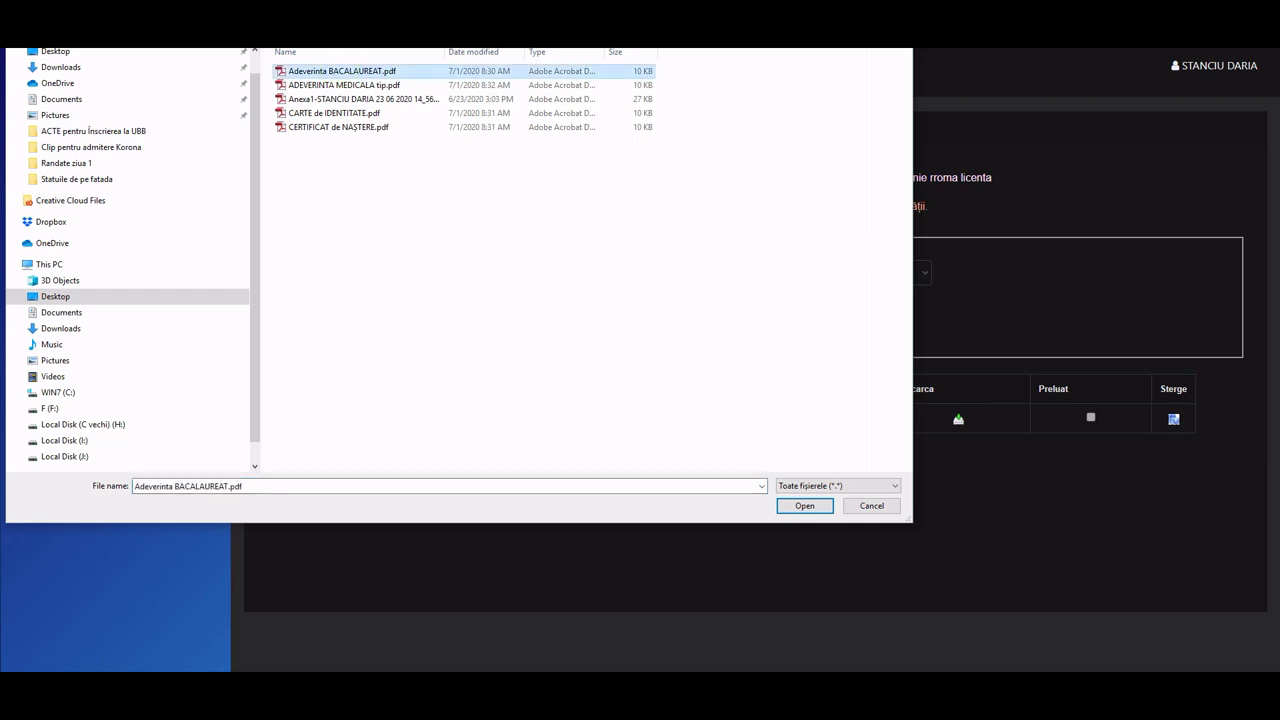
key("Return")
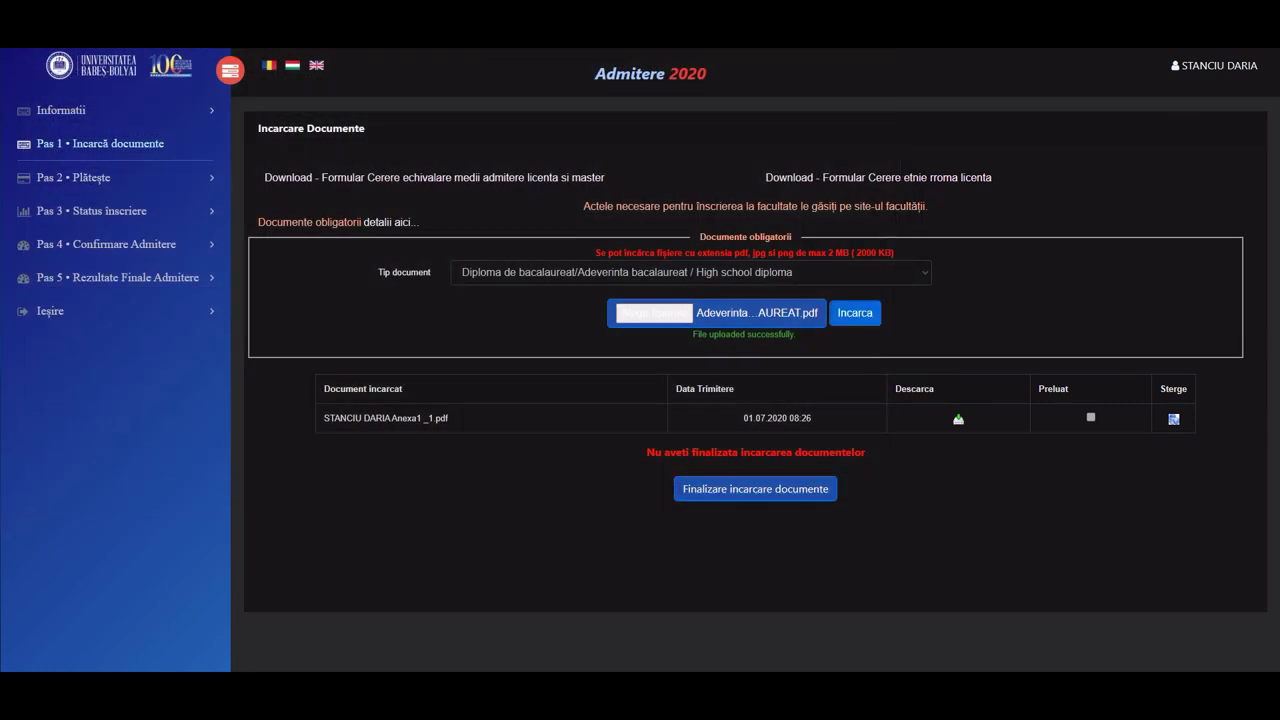
left_click(855, 313)
- Upload CERTIFICAT de NAȘTERE.pdf as document type certificatul de naștere
left_click(690, 272)
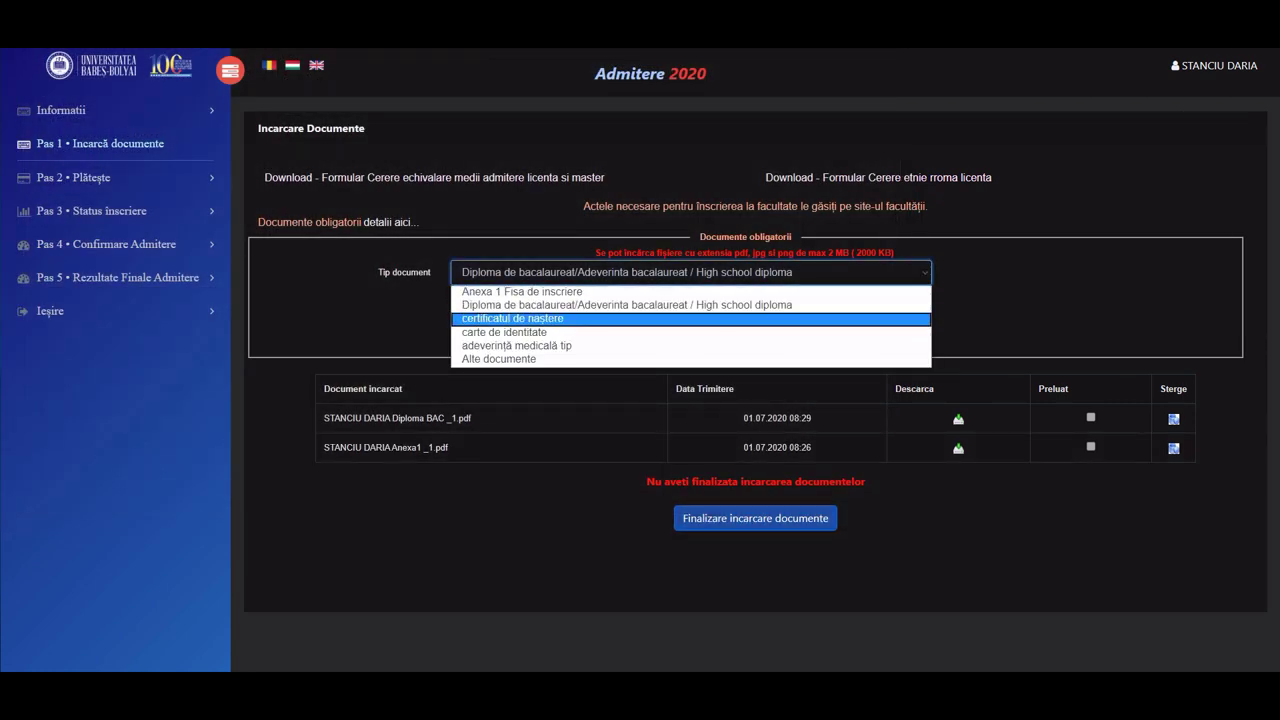
left_click(568, 318)
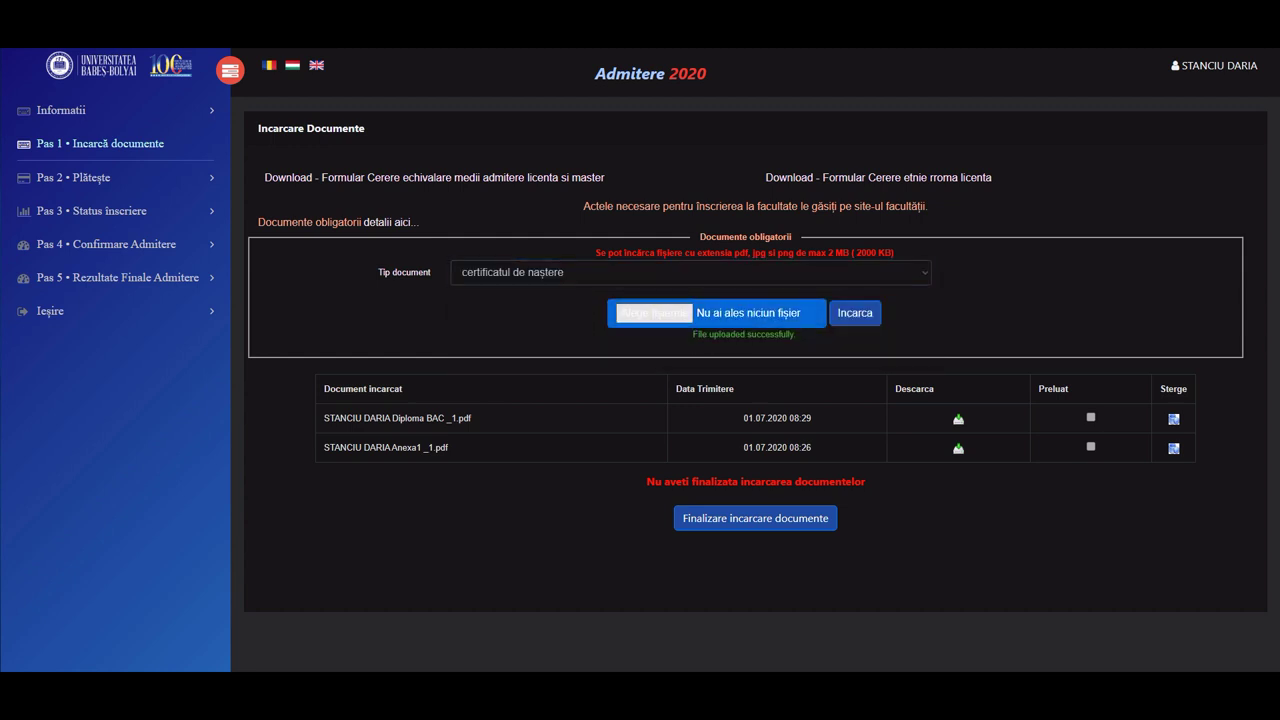
left_click(650, 308)
left_click(338, 127)
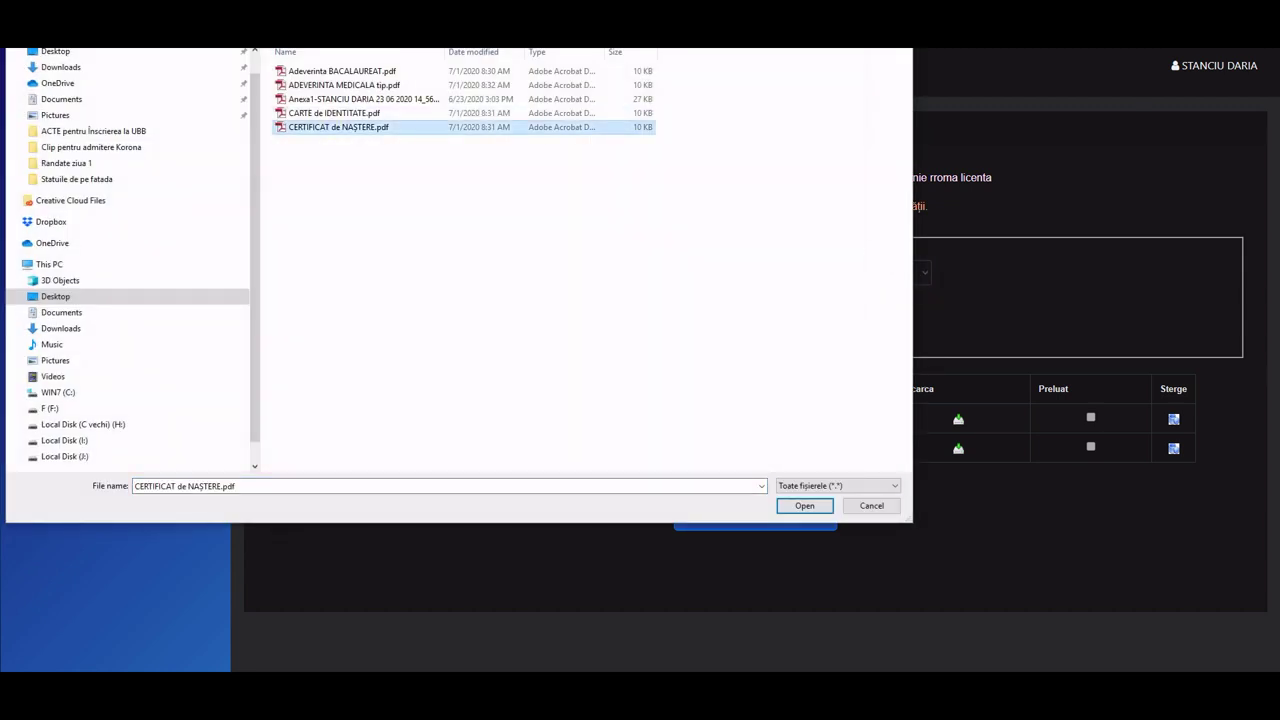
key("Return")
left_click(855, 312)
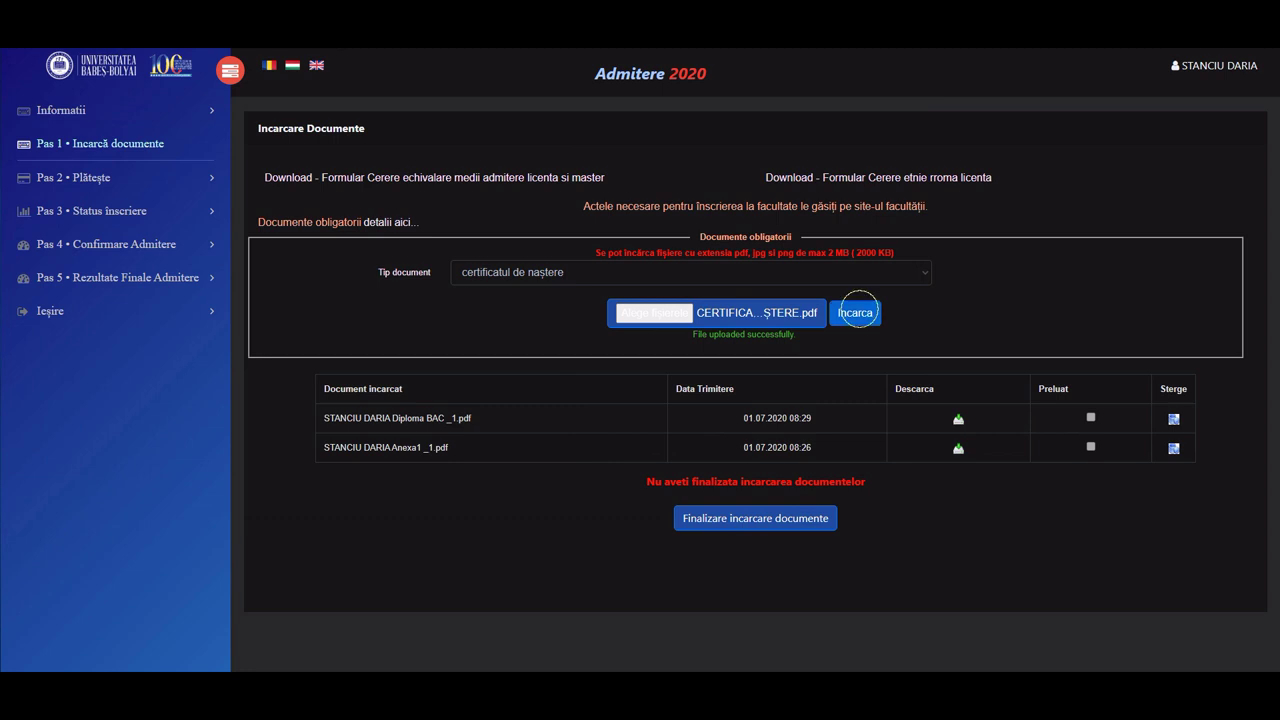
- Upload CARTE de IDENTITATE.pdf as document type carte de identitate
left_click(486, 272)
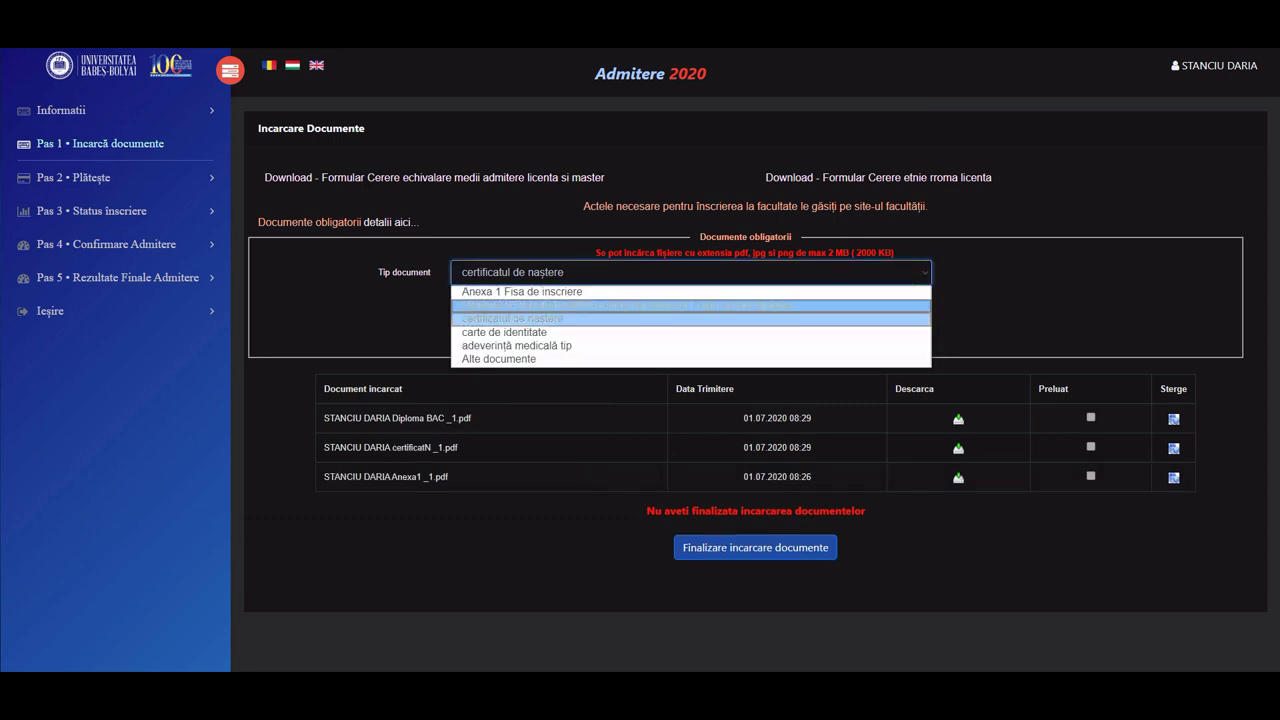
left_click(486, 336)
left_click(654, 313)
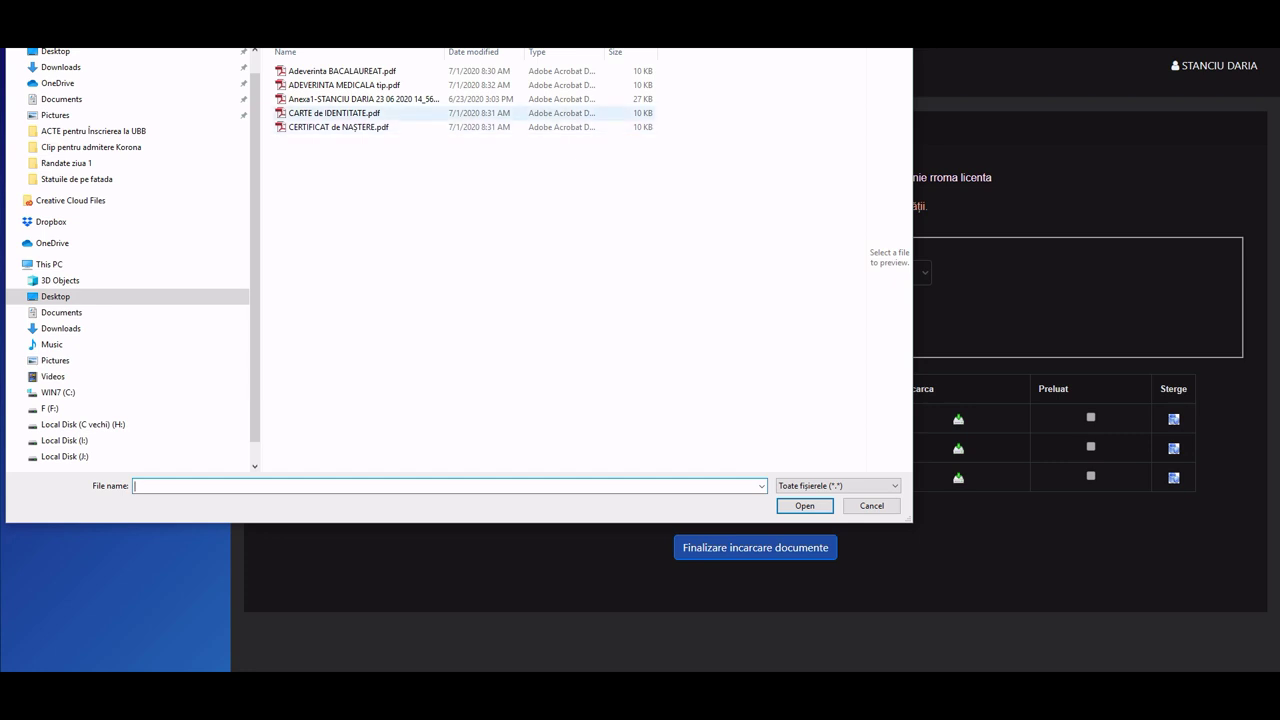
left_click(334, 113)
key("Return")
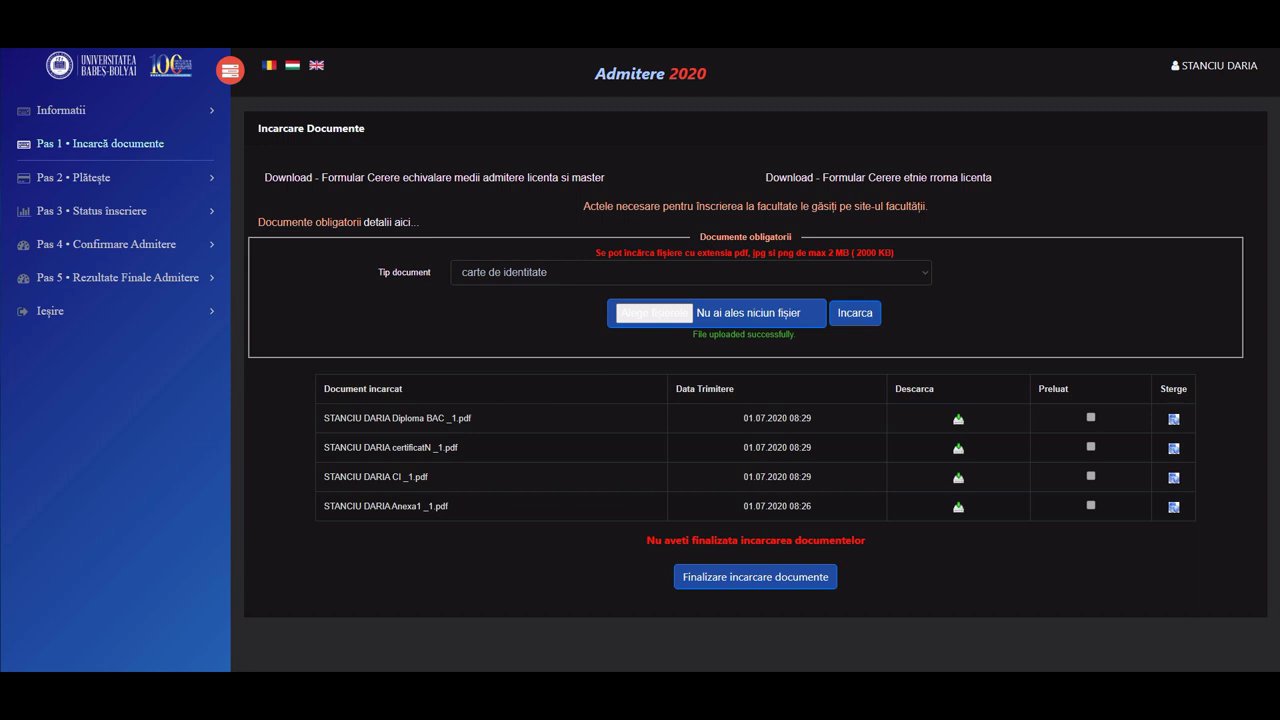
- Upload ADEVERINTA MEDICALA tip.pdf as document type adeverință medicală tip and finalize the document upload
left_click(690, 272)
key("Down")
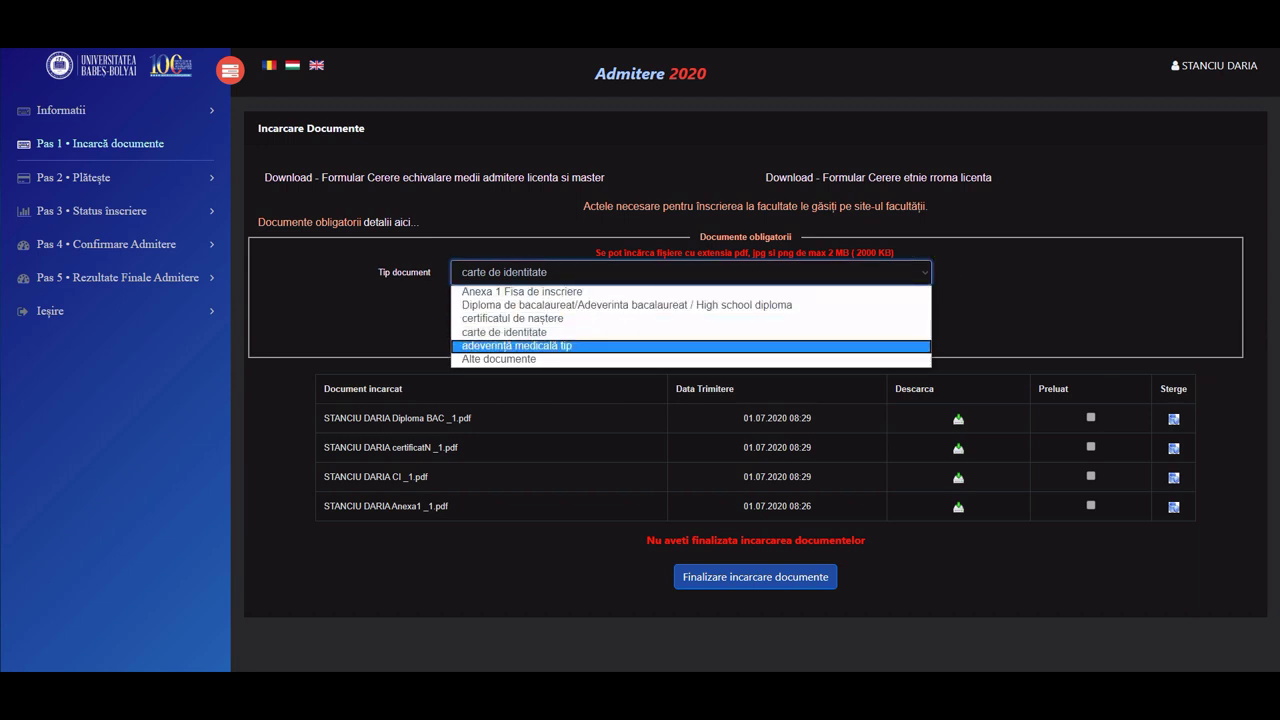
key("Return")
left_click(640, 305)
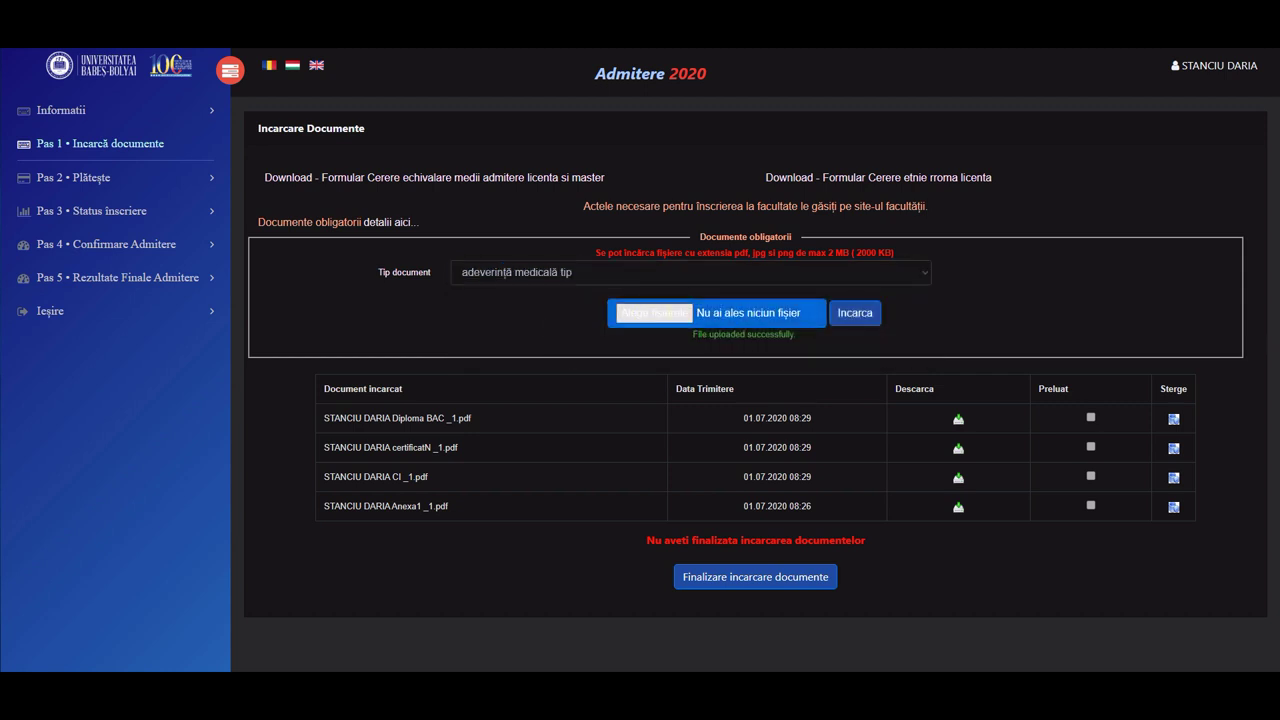
left_click(344, 85)
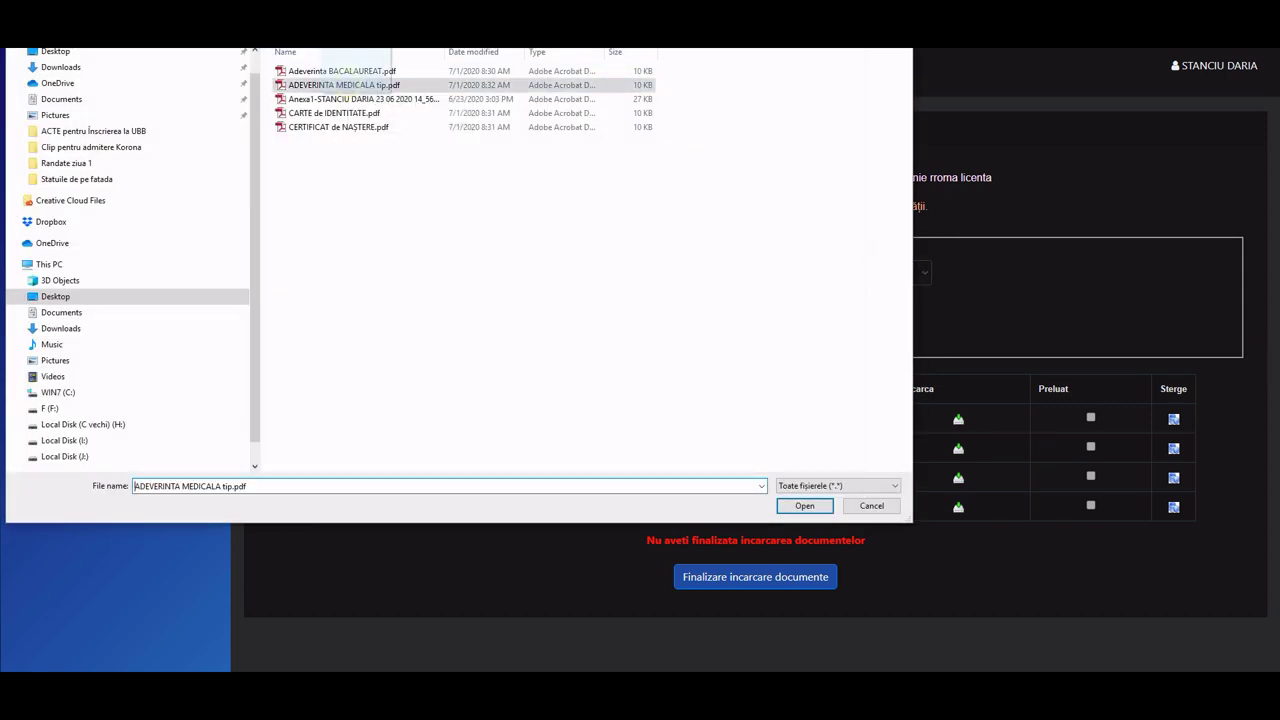
left_click(805, 505)
left_click(855, 313)
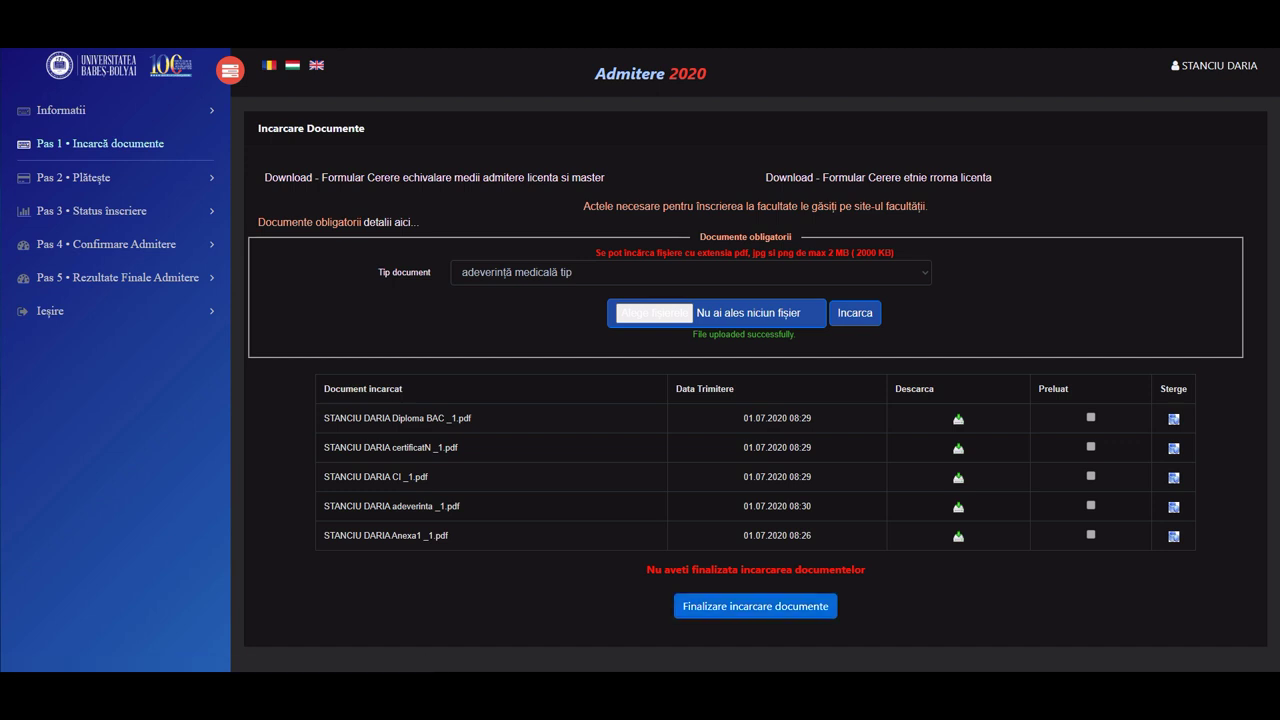
left_click(770, 605)
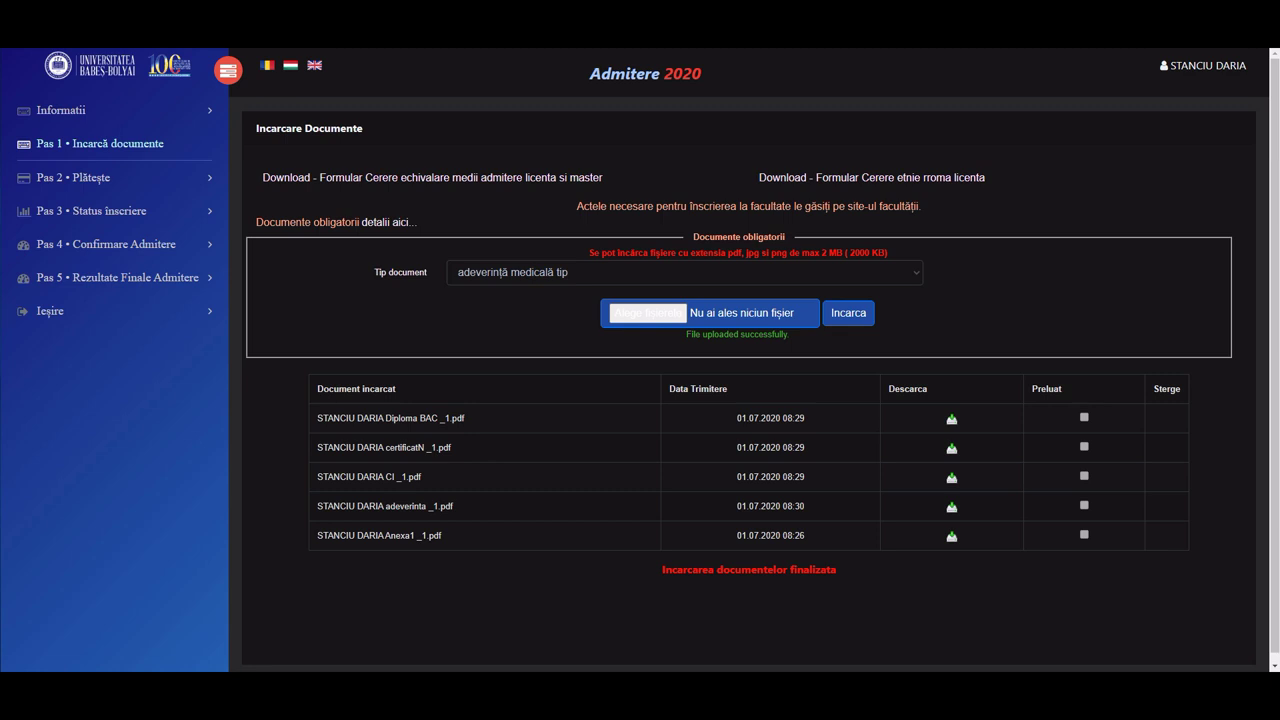
- Start the online payment of 200 lei for the Facultatea de Litere Licență admission fees
left_click(80, 177)
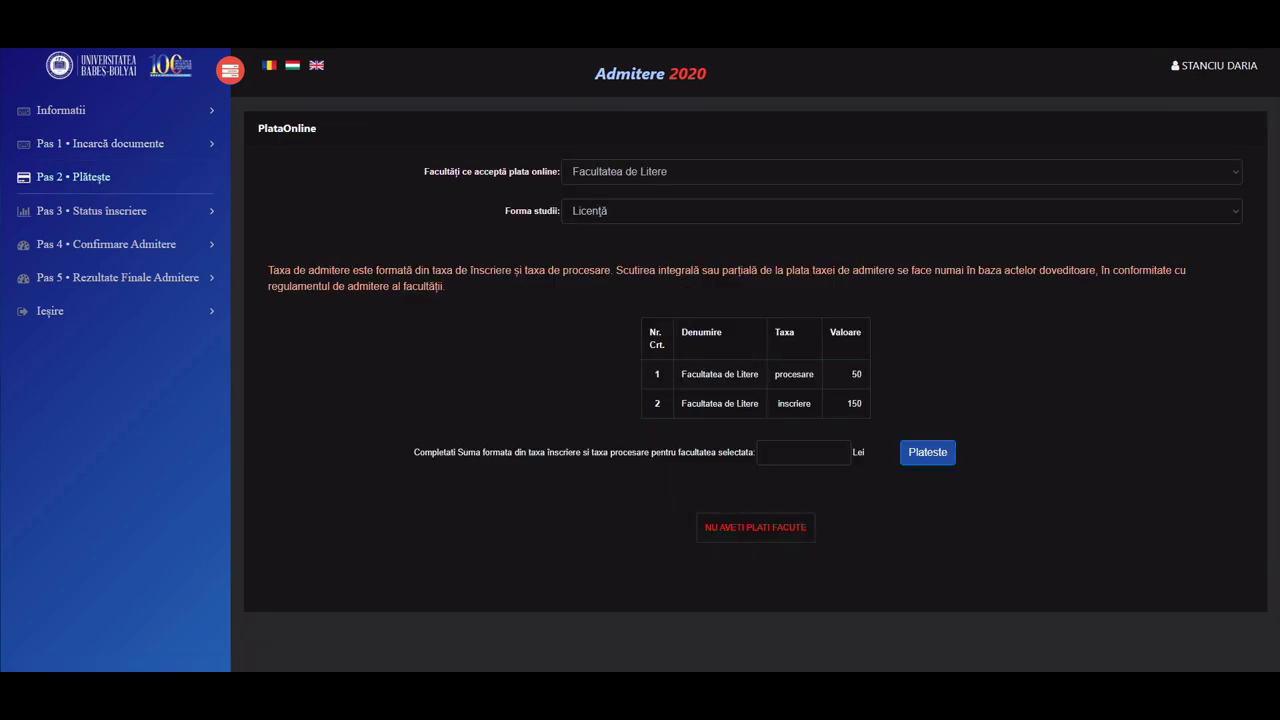
left_click(810, 453)
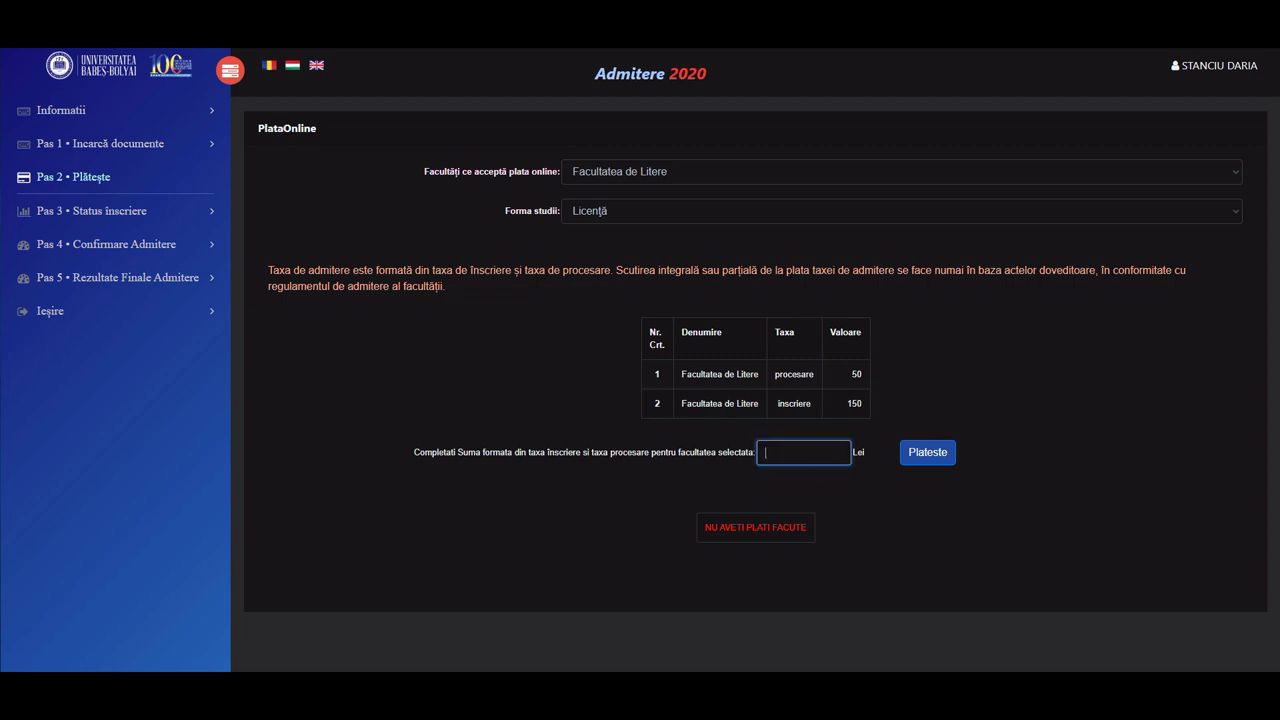
type("200")
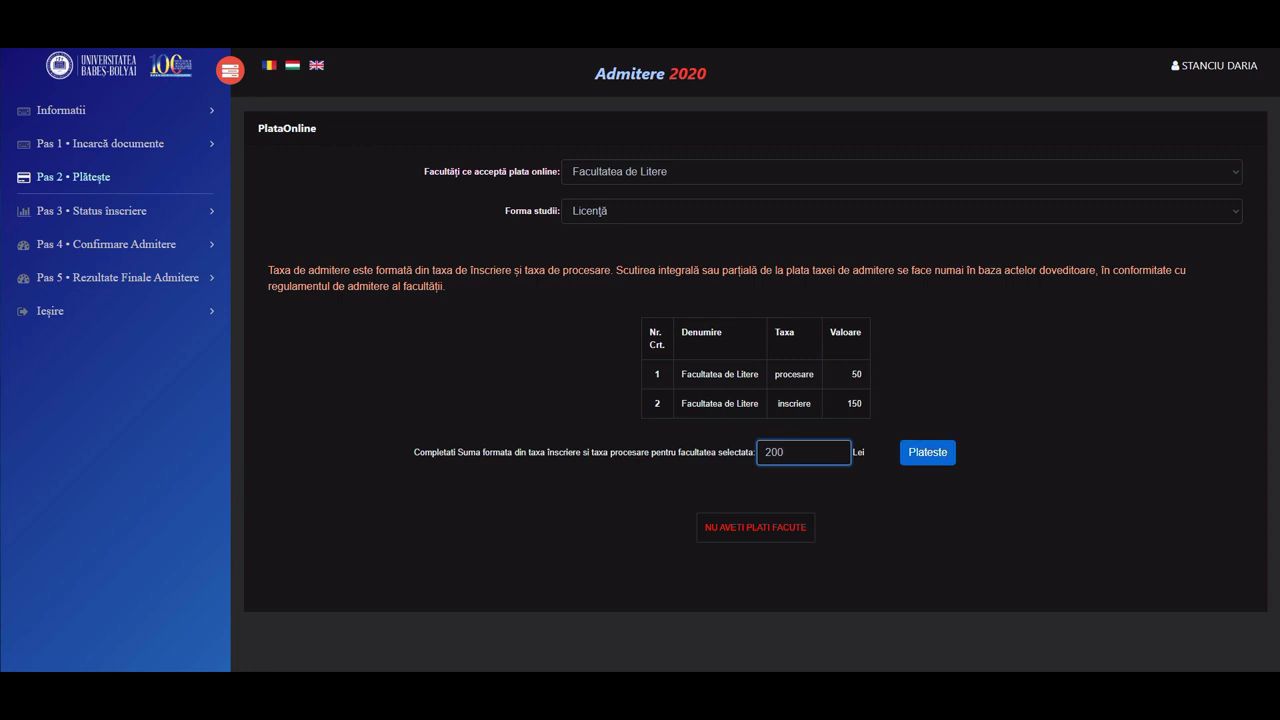
left_click(927, 452)
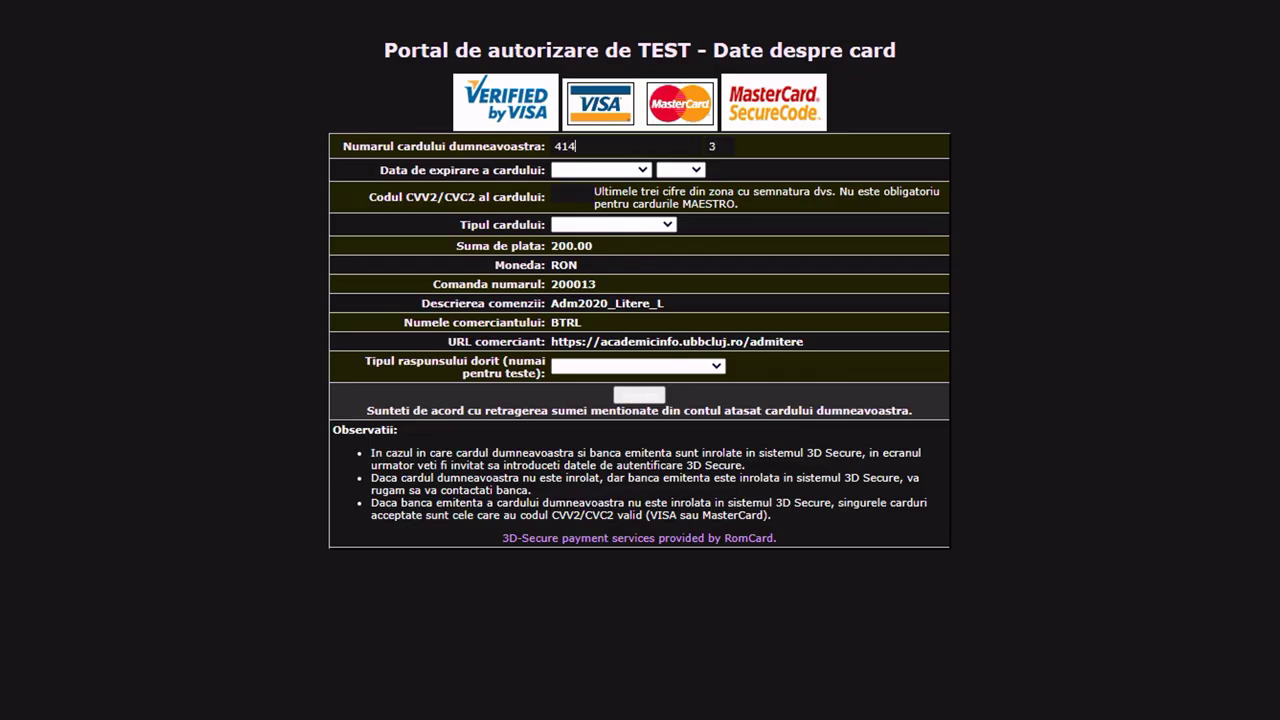
- Enter the card number on the test payment portal, look through the expiry date and card type options, and submit the payment
type("0123412341234")
left_click(600, 170)
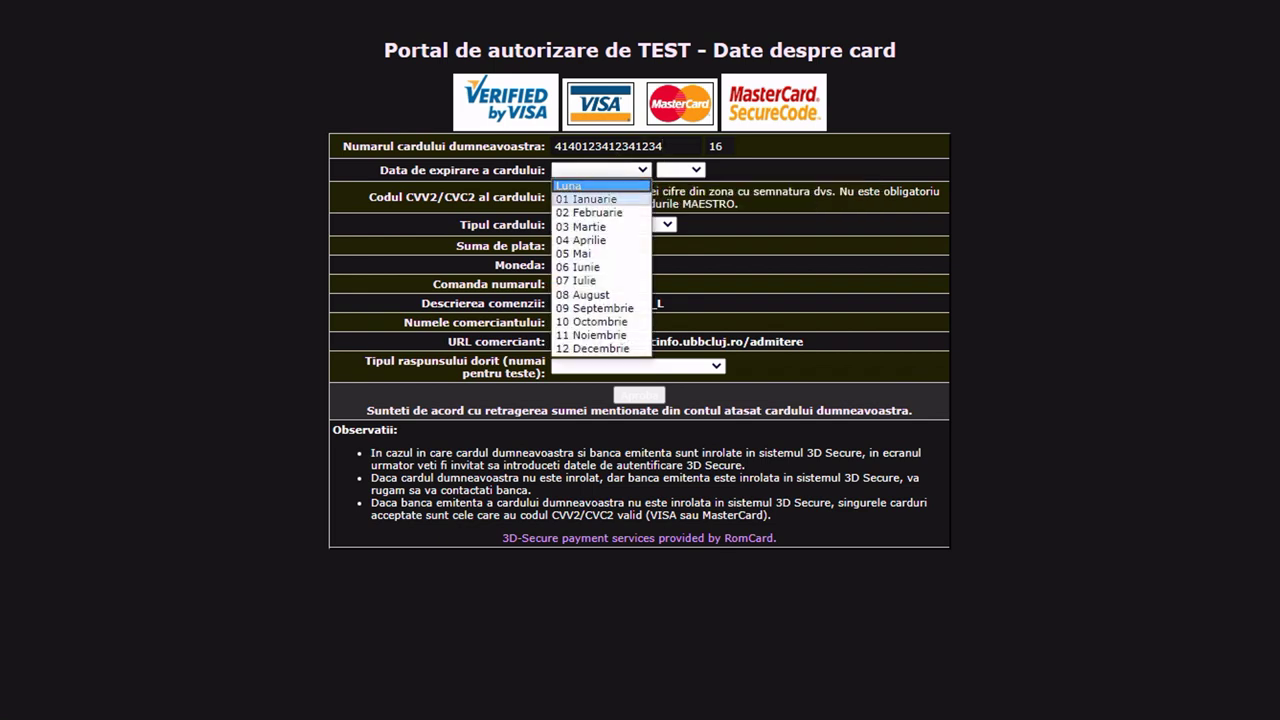
key("Escape")
left_click(681, 169)
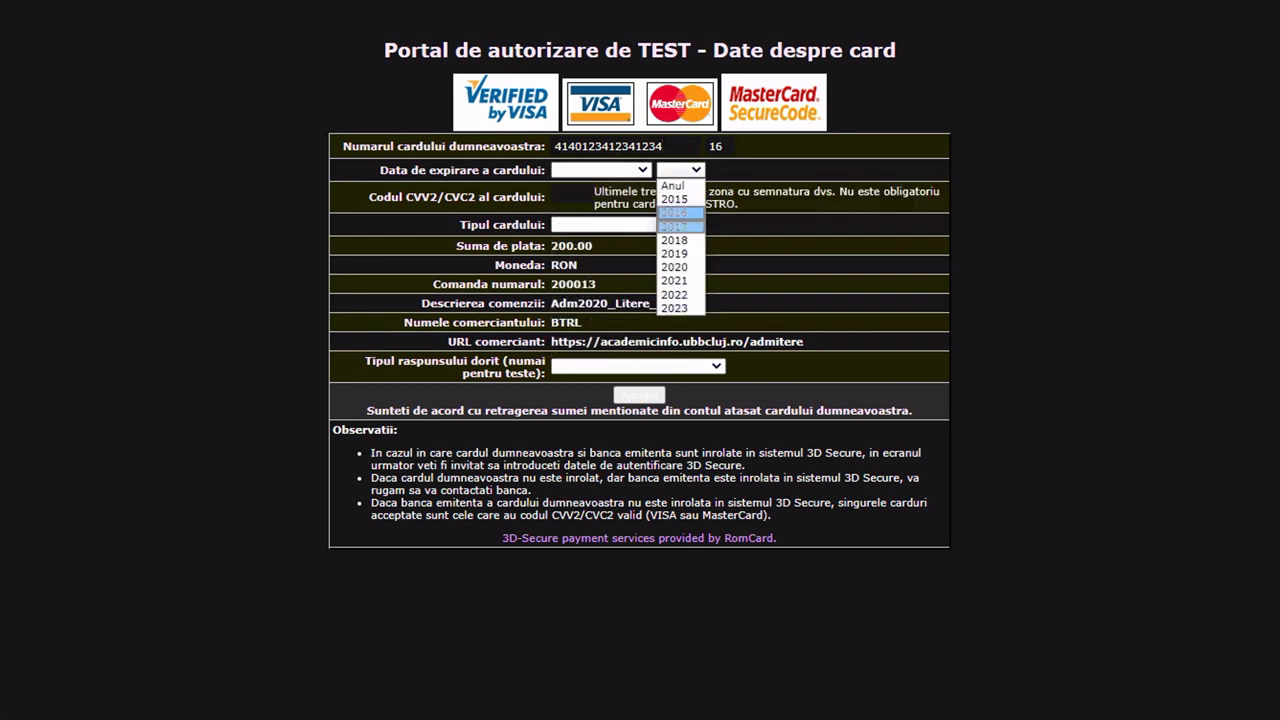
key("Escape")
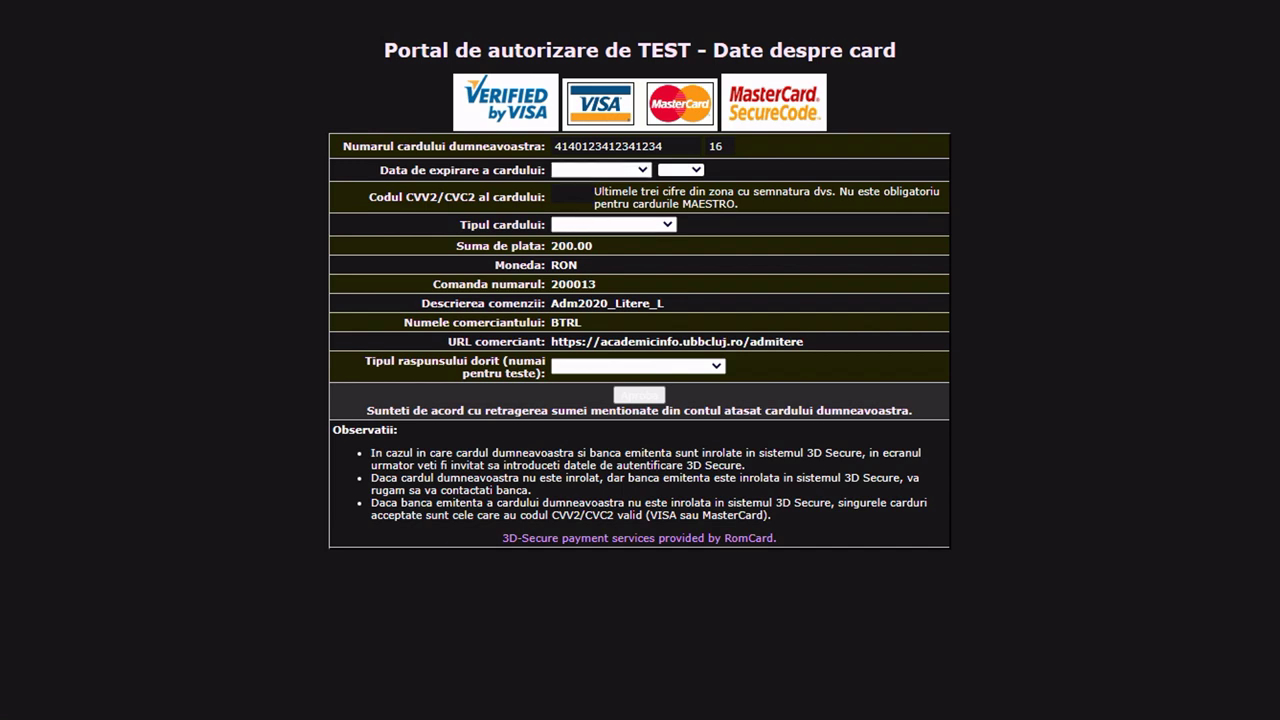
left_click(667, 224)
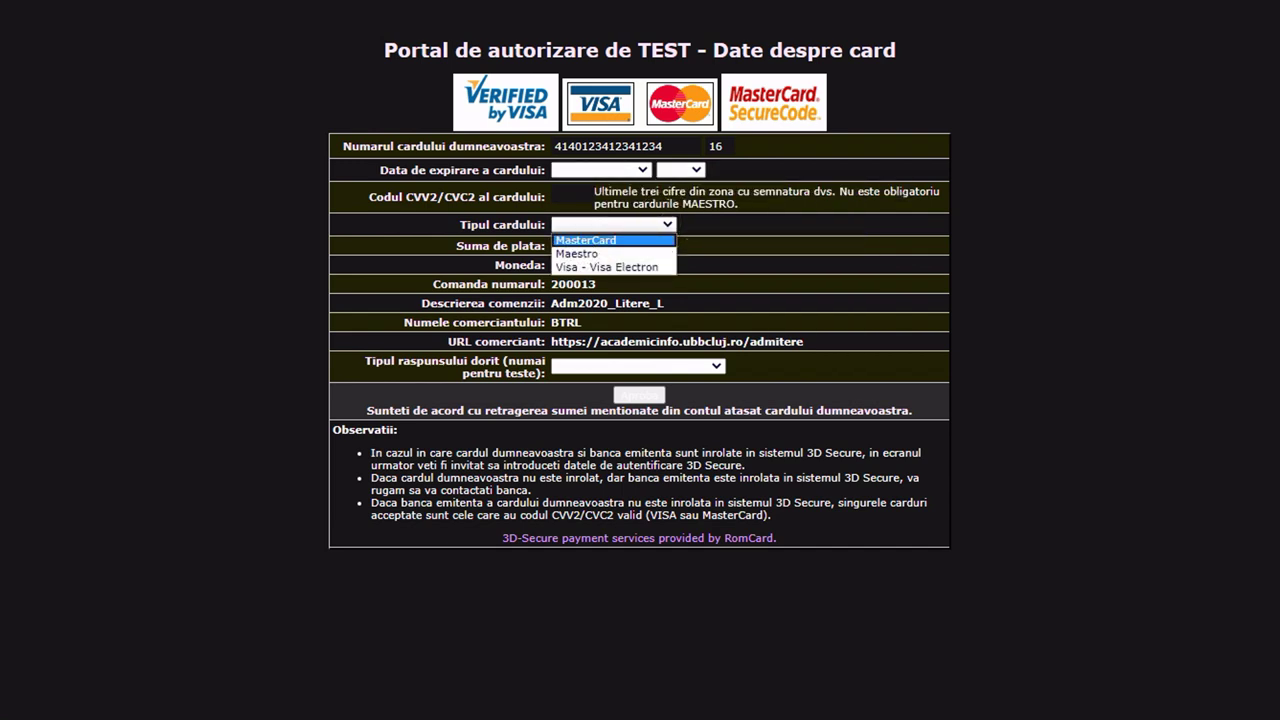
key("Escape")
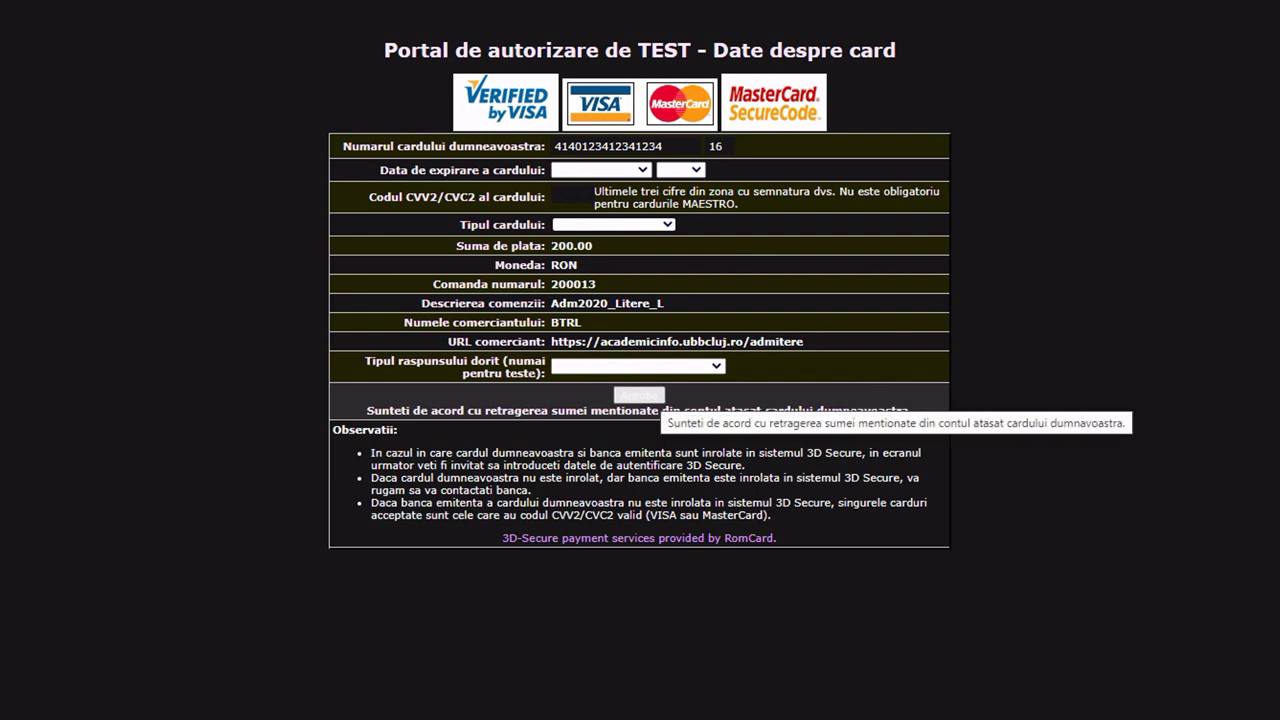
left_click(638, 395)
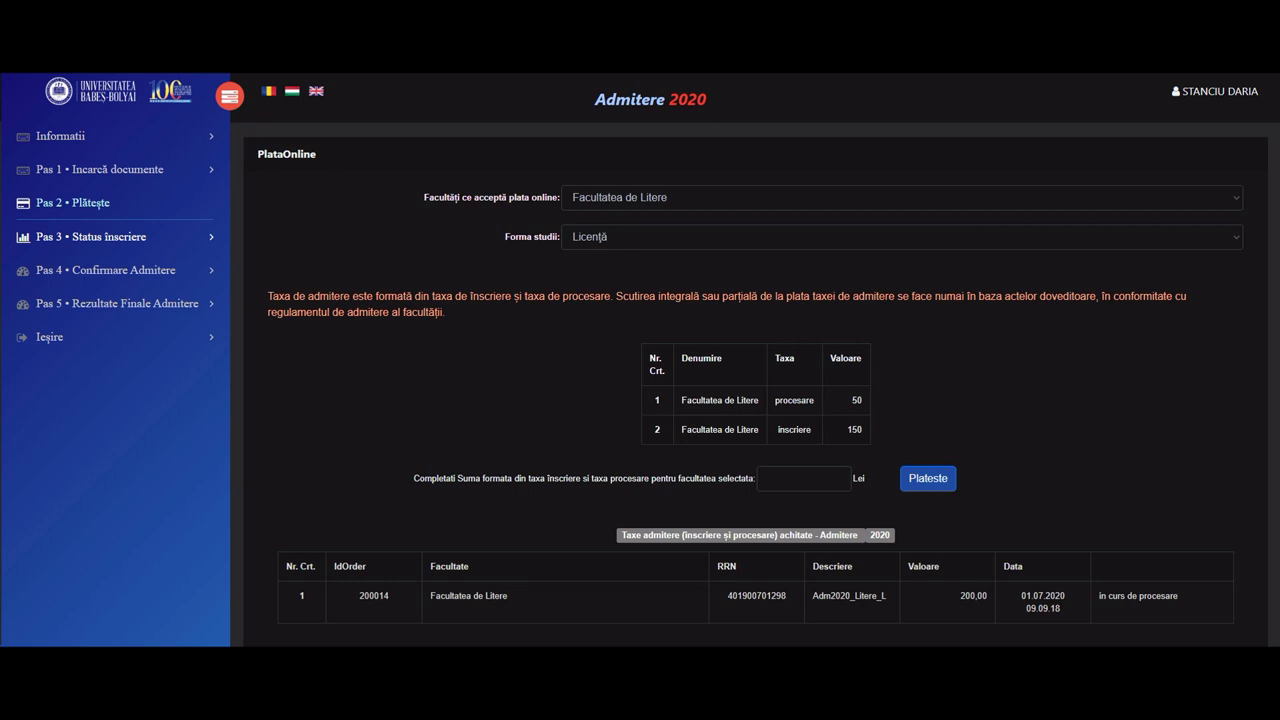
- Check the enrolment status of the application to Facultatea de Litere
left_click(130, 237)
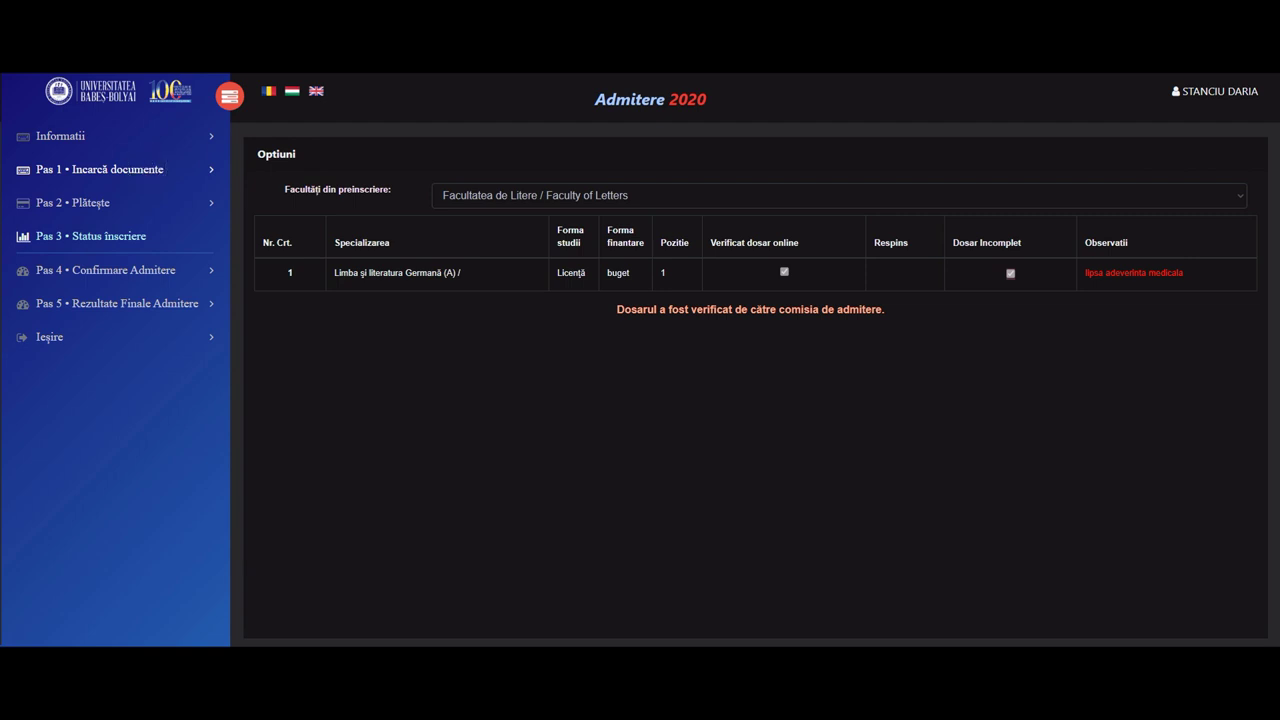
- Upload ADEVERINTA MEDICALA tip.pdf again as document type adeverință medicală tip and finalize the document upload
left_click(100, 169)
left_click(684, 298)
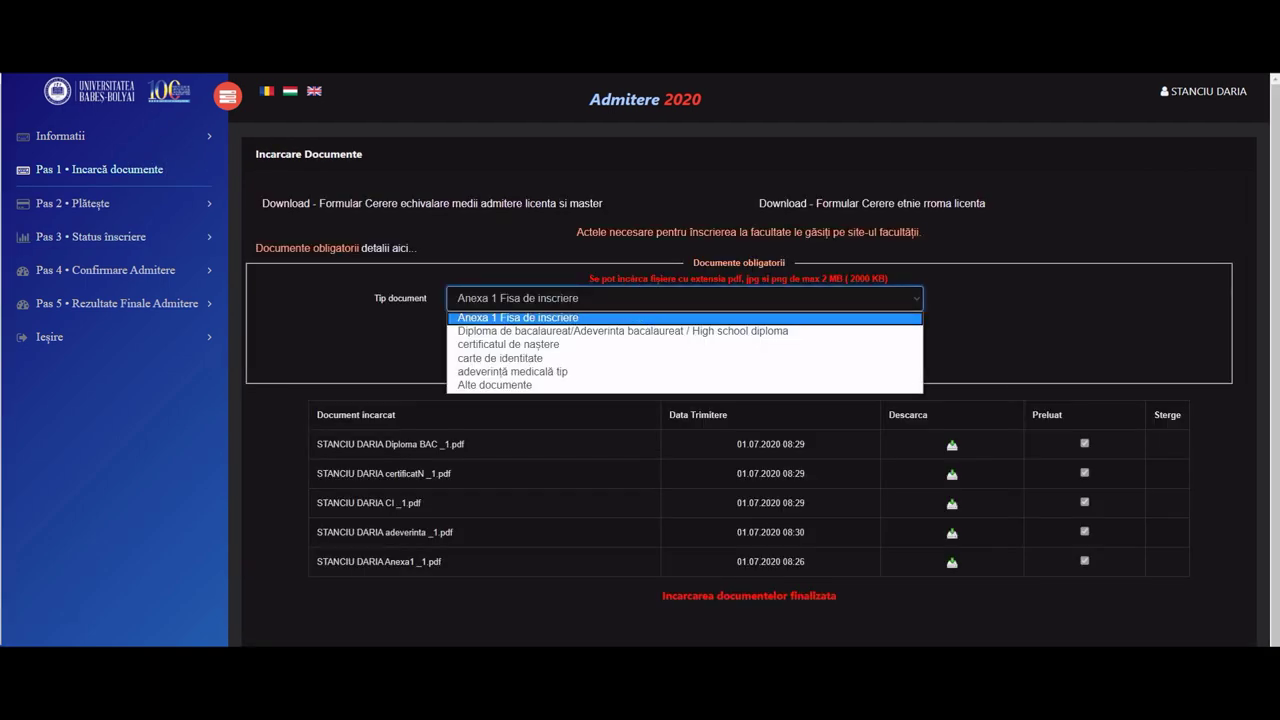
left_click(540, 371)
left_click(648, 339)
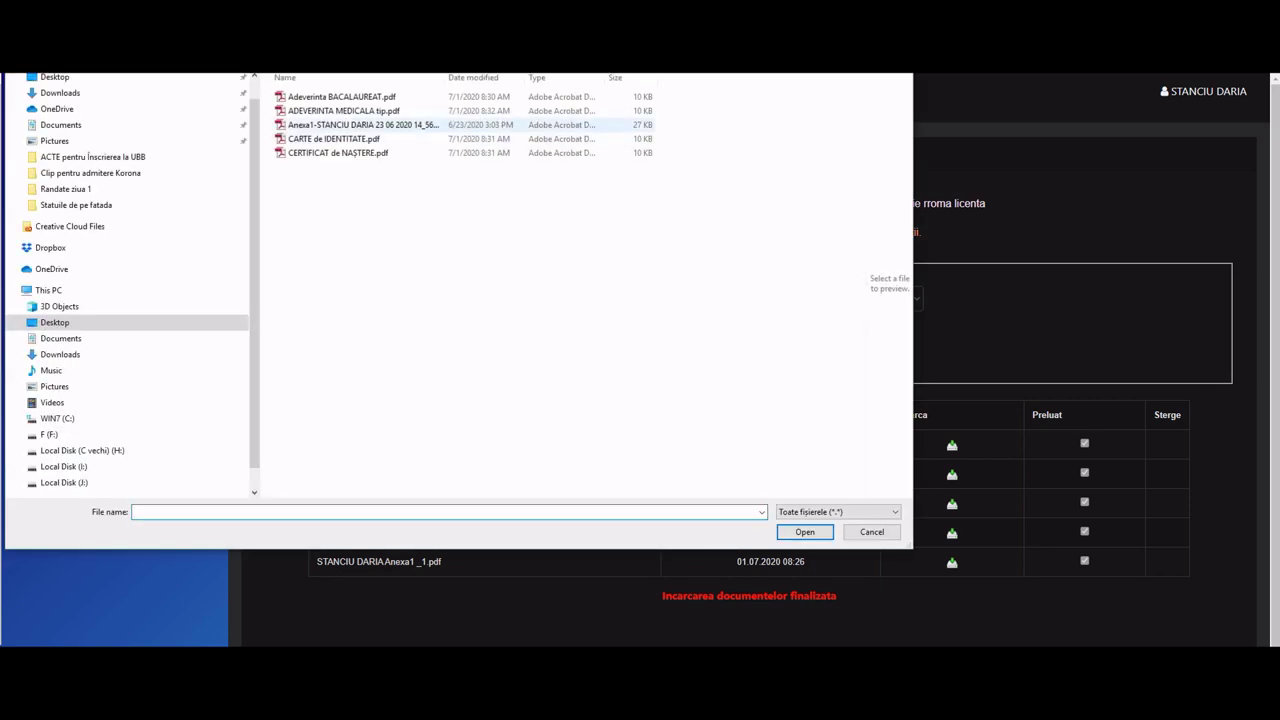
left_click(343, 110)
left_click(805, 532)
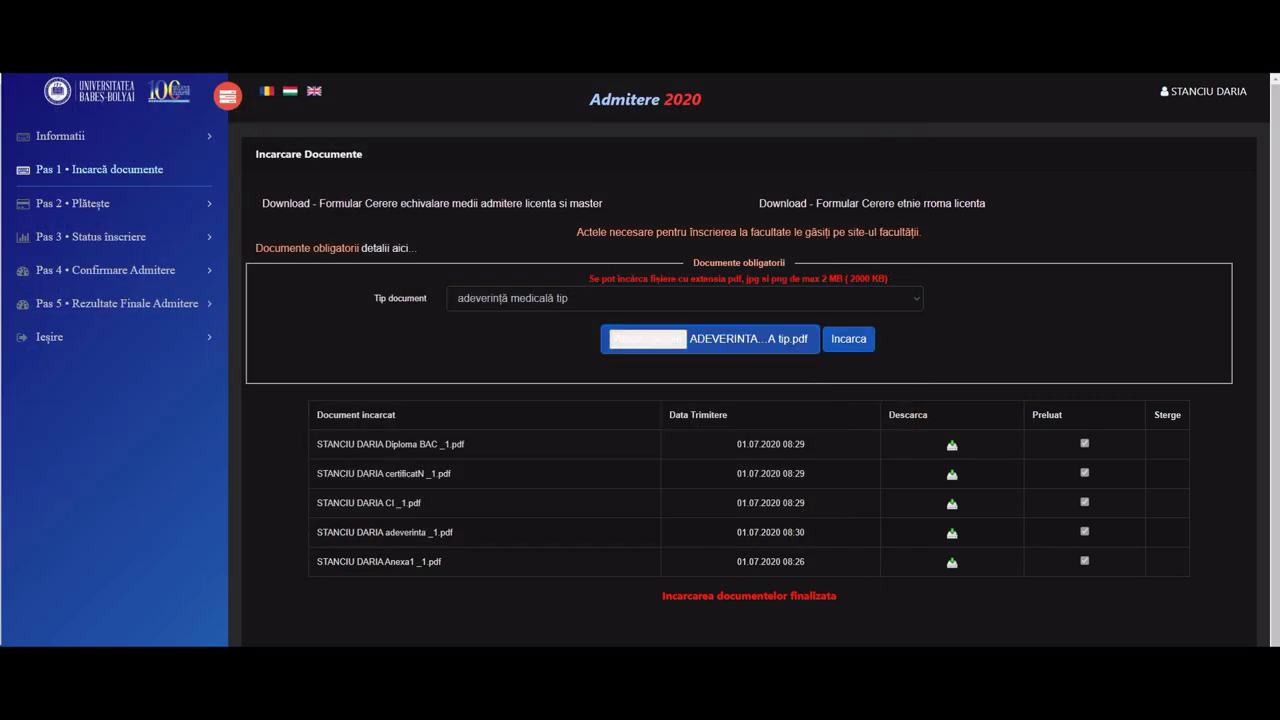
left_click(848, 339)
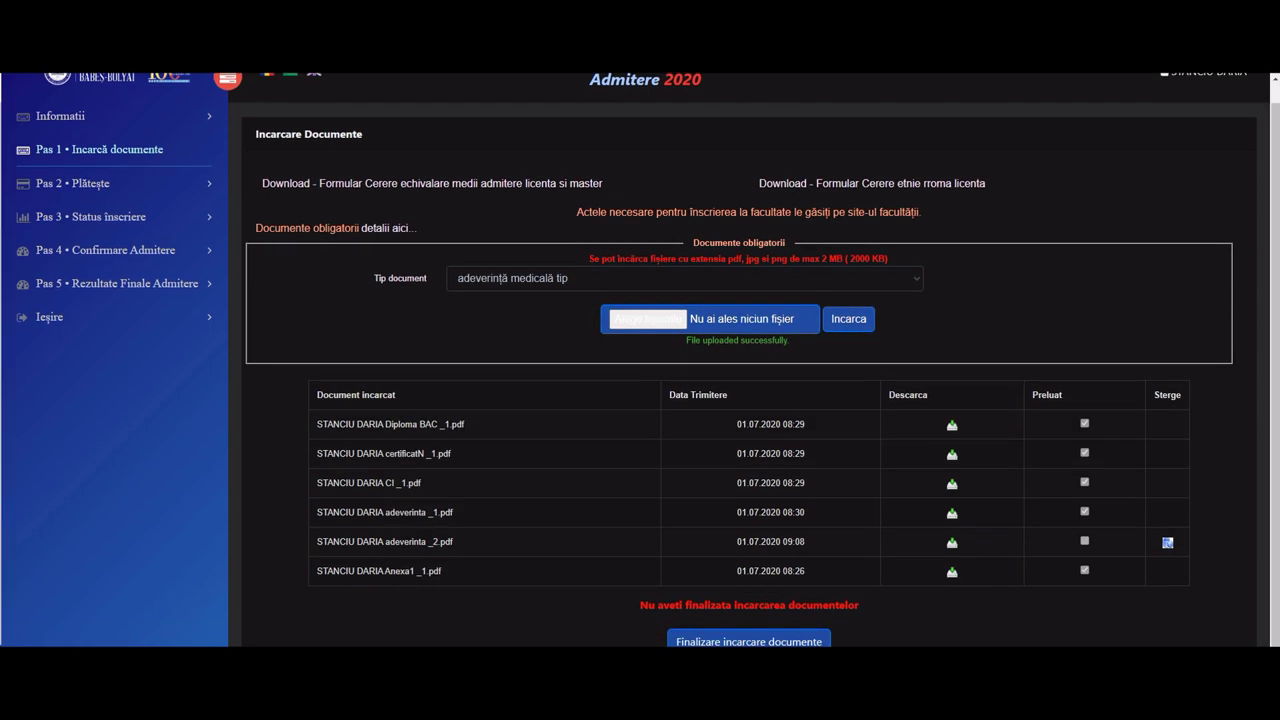
left_click(749, 641)
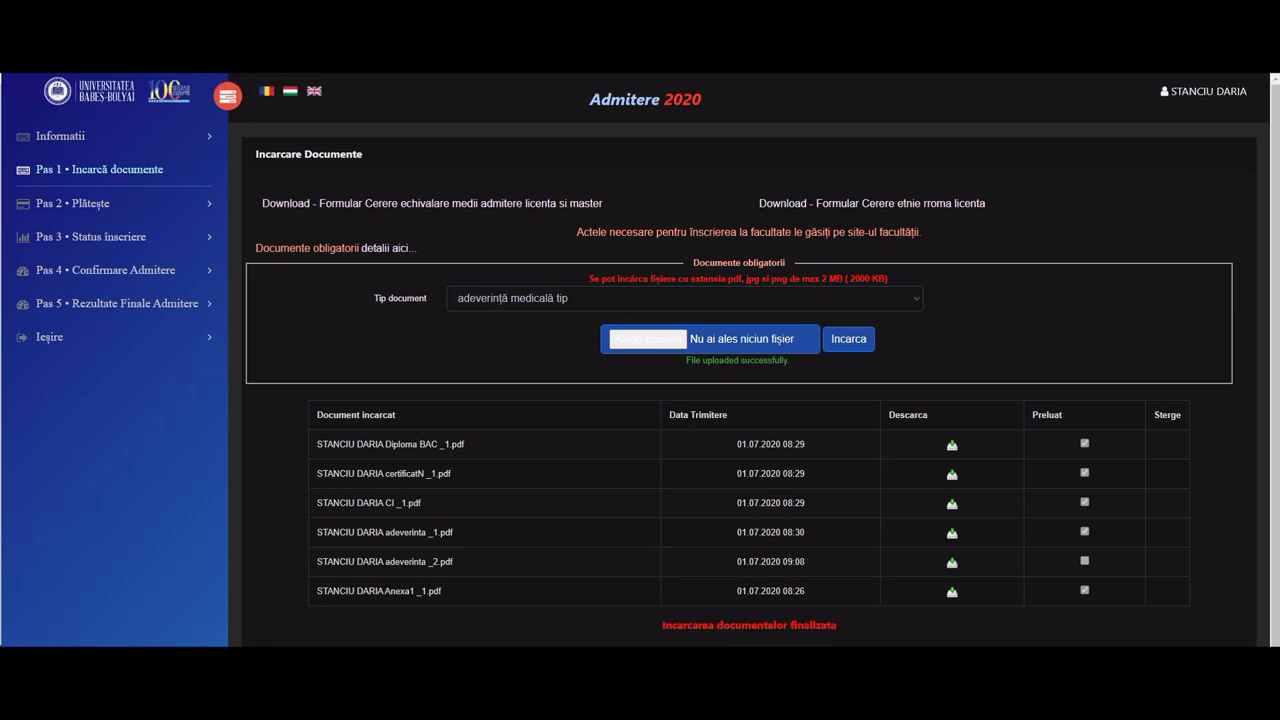
- Recheck the enrolment status with the resubmitted medical certificate
left_click(110, 236)
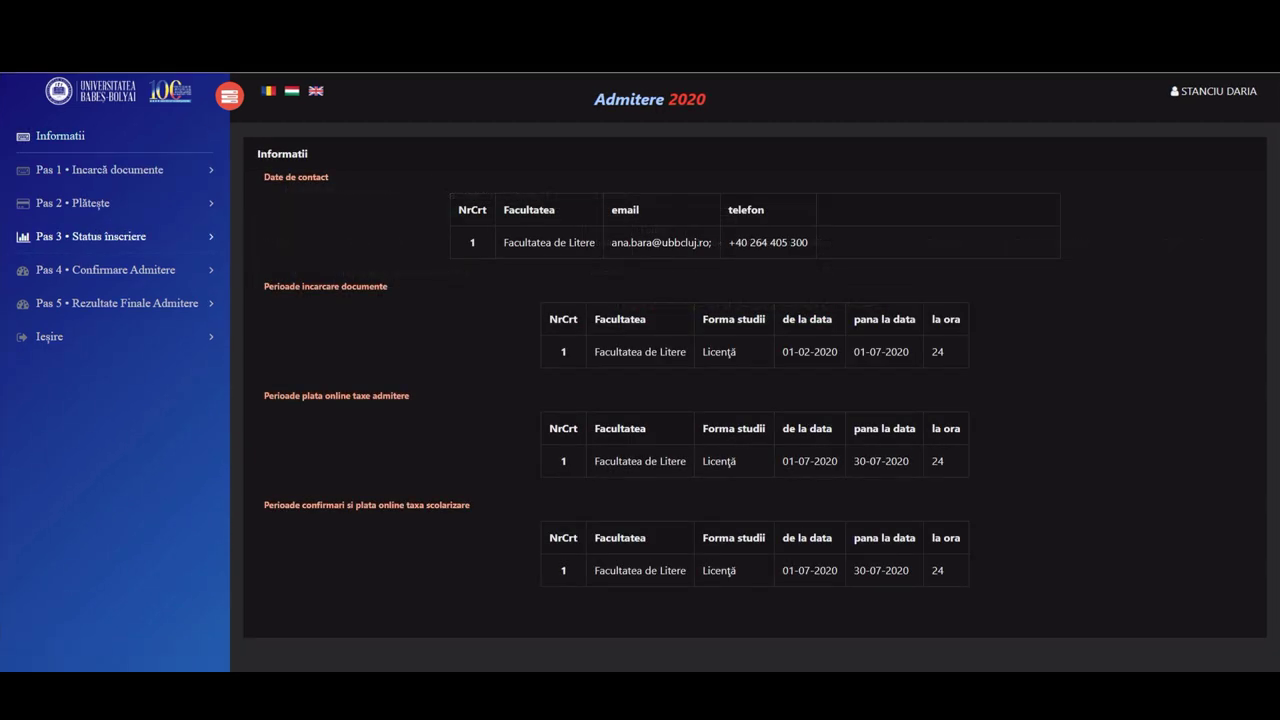
left_click(112, 234)
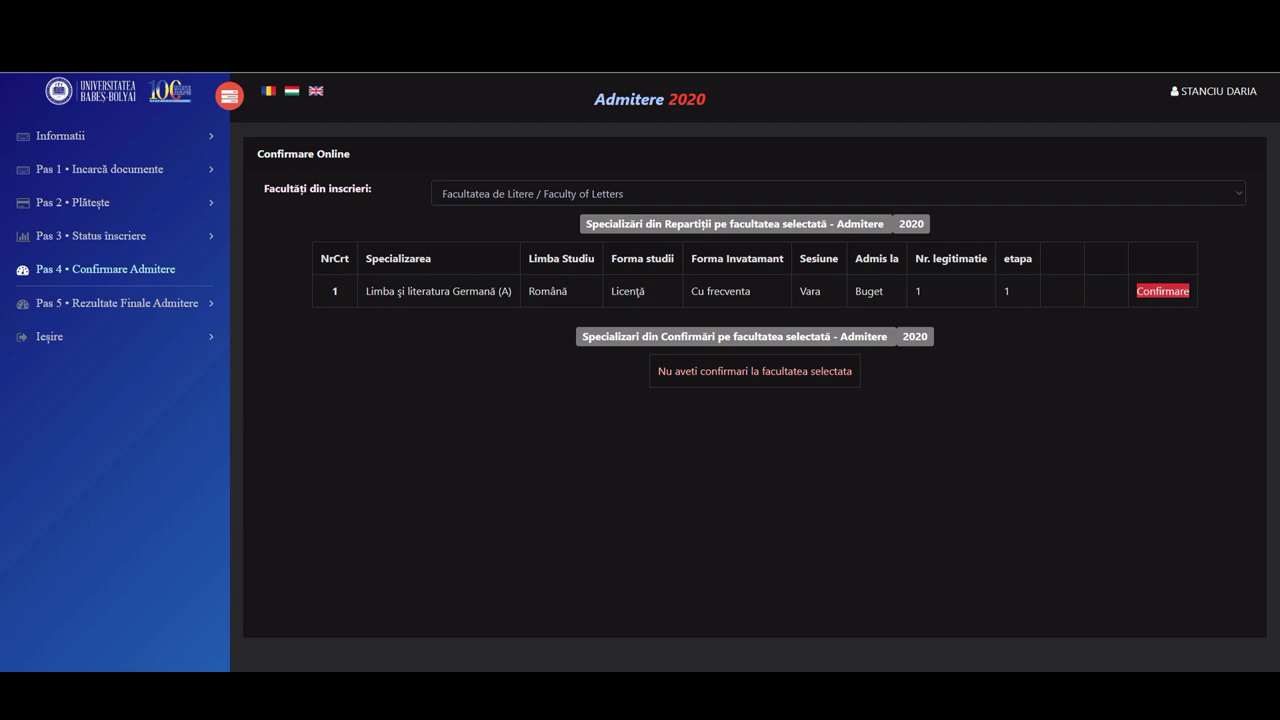
- Confirm the Limba și literatura Germană (A) place with redistribution and DPPD selected, and view the final admission results
left_click(1162, 291)
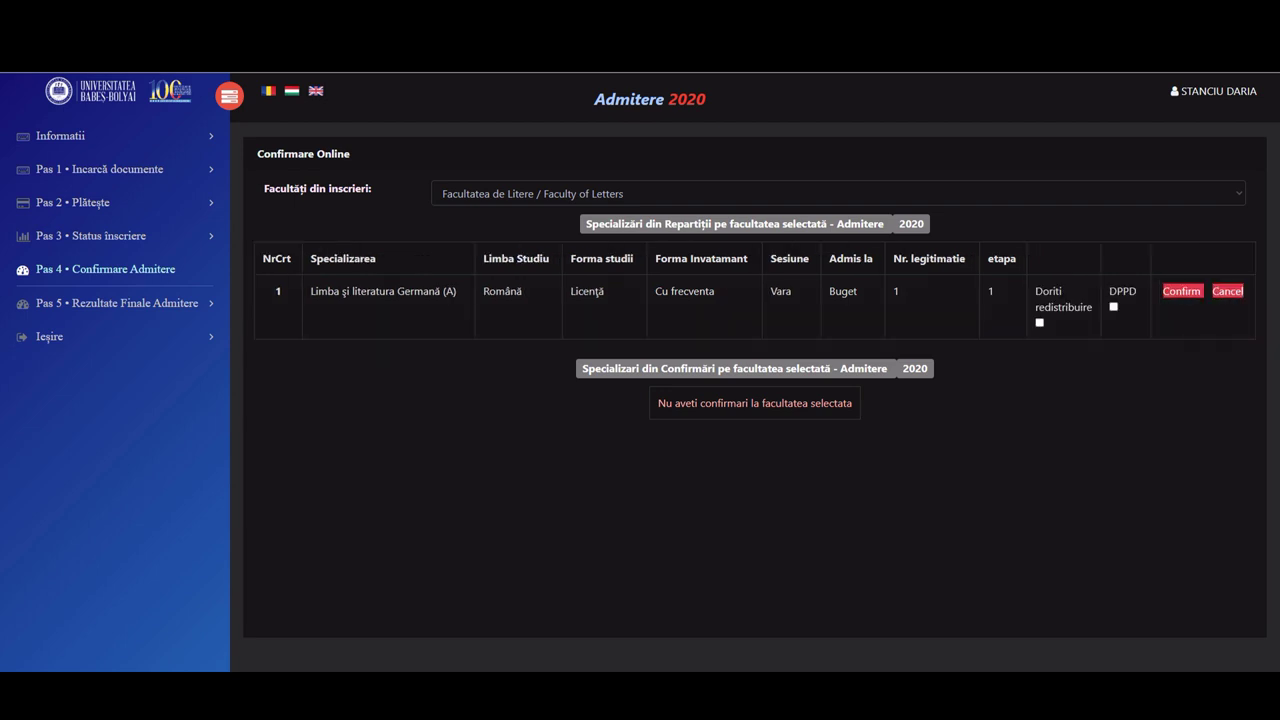
left_click(1039, 322)
left_click(1113, 306)
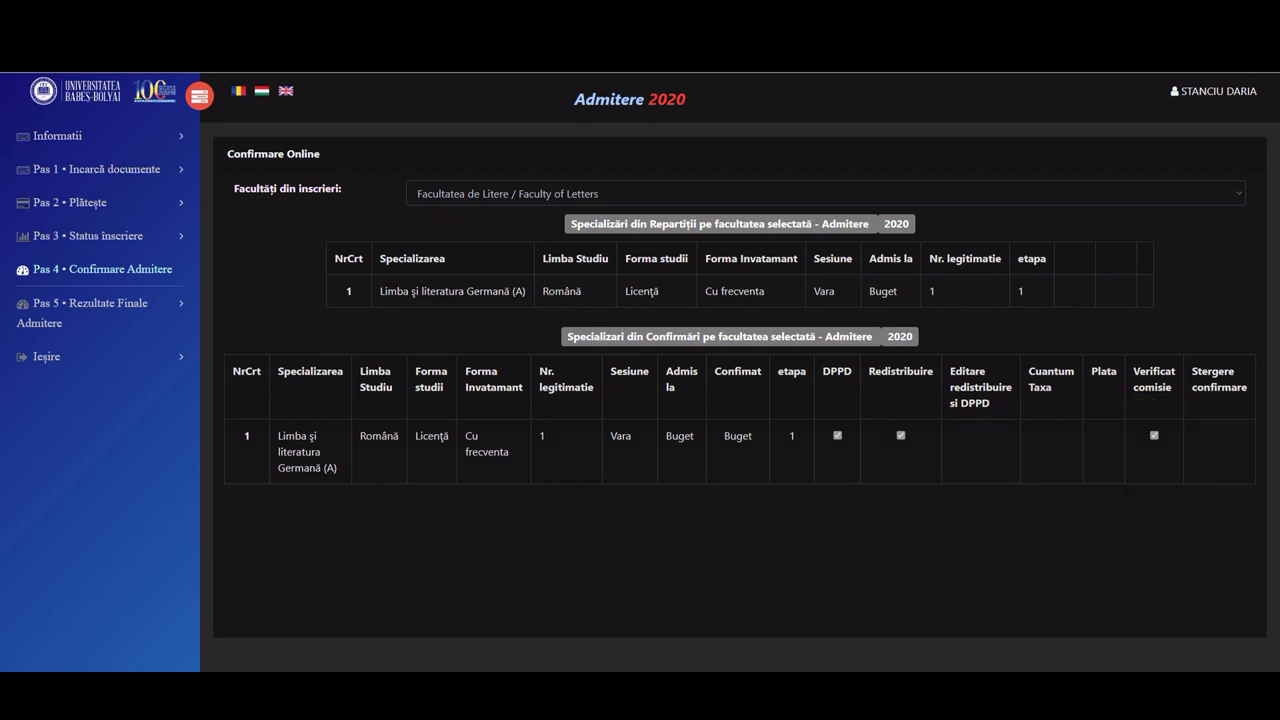
left_click(80, 303)
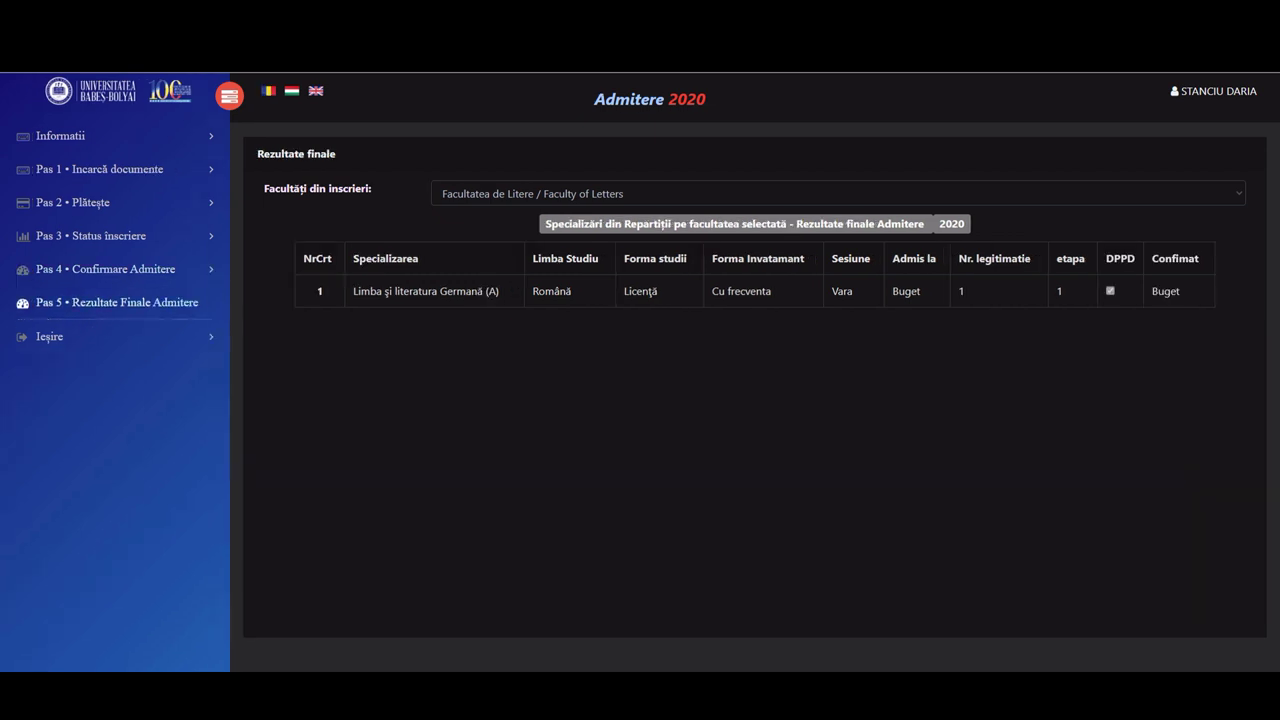